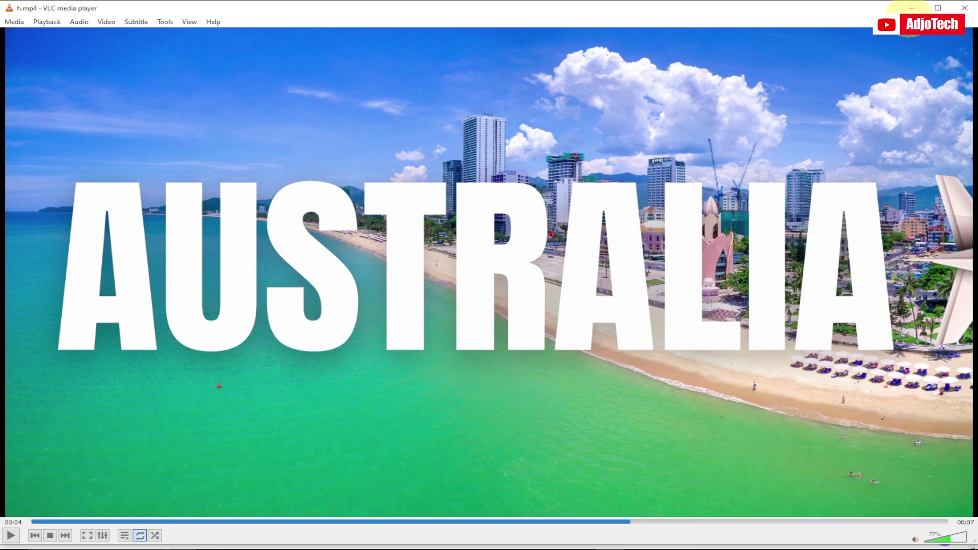
- Leave the VLC video preview, switch to Canva in the browser and create a blank 1920 × 1080 px video design
left_click(916, 8)
left_click(719, 94)
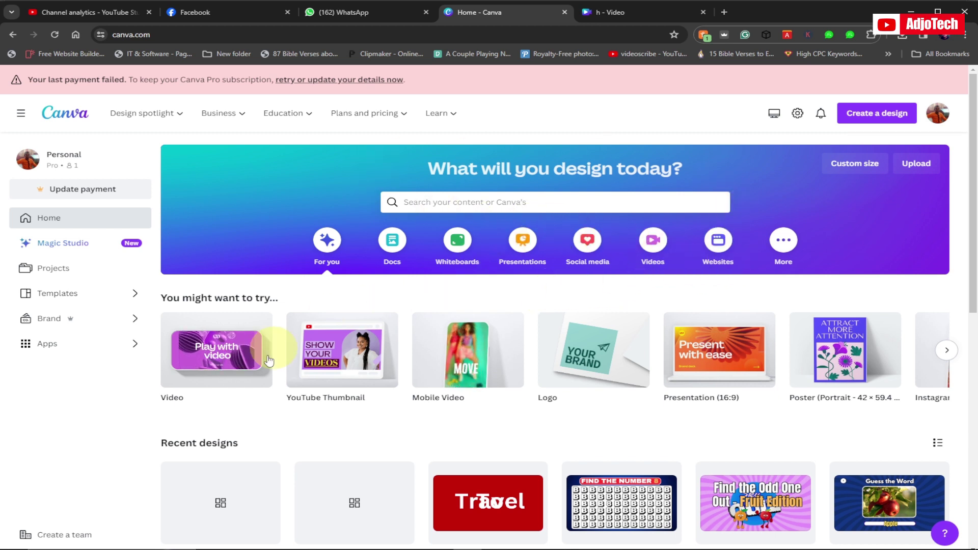
mouse_move(215, 357)
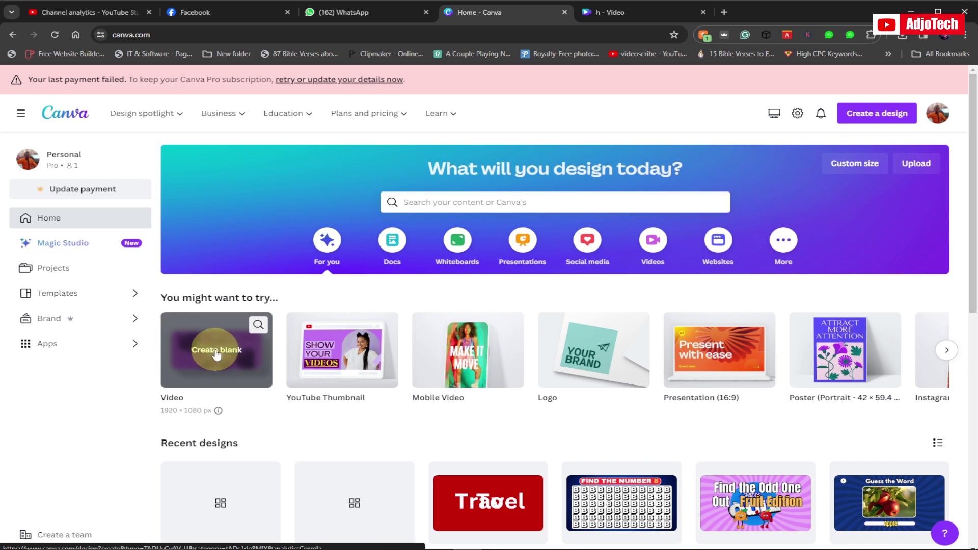
left_click(216, 355)
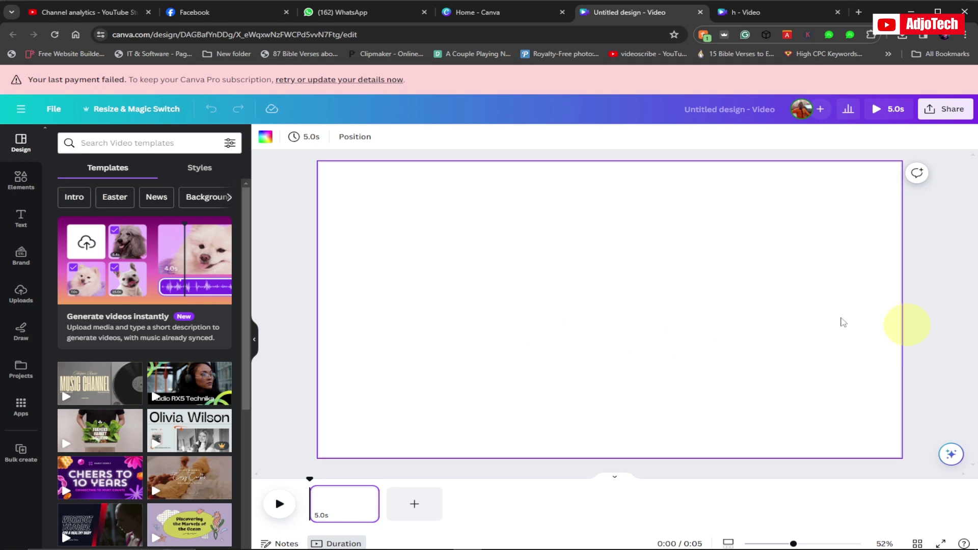
- Add the recently used beach city photo to the page and set it as the background
left_click(23, 183)
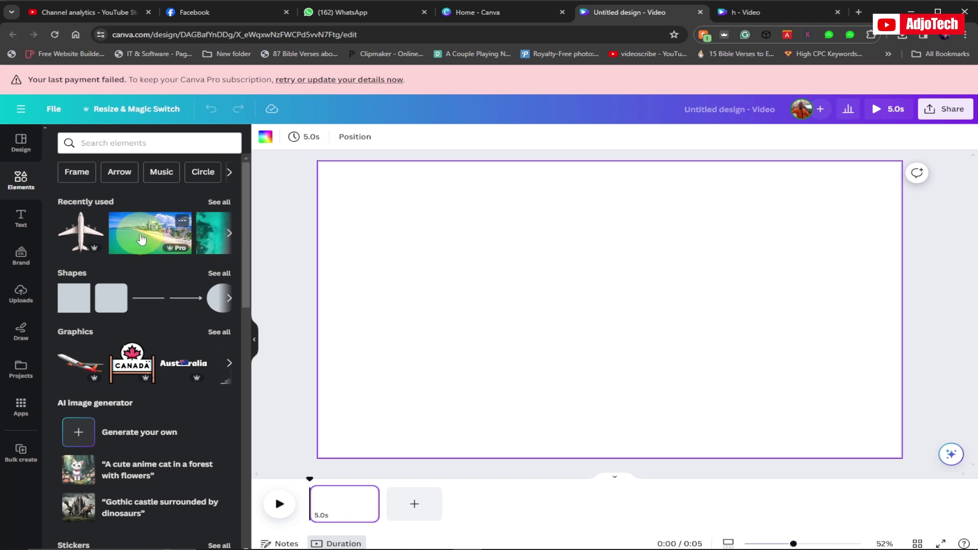
left_click(144, 236)
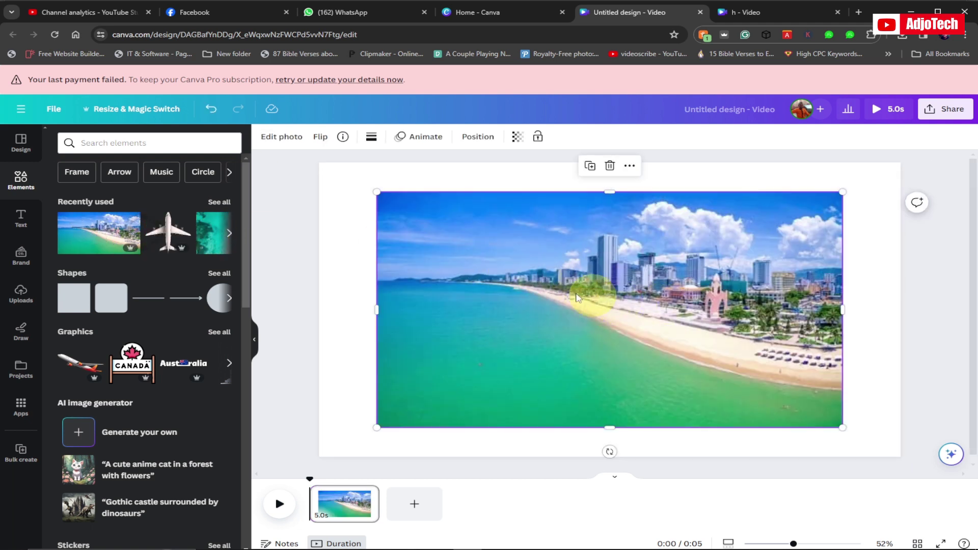
right_click(587, 297)
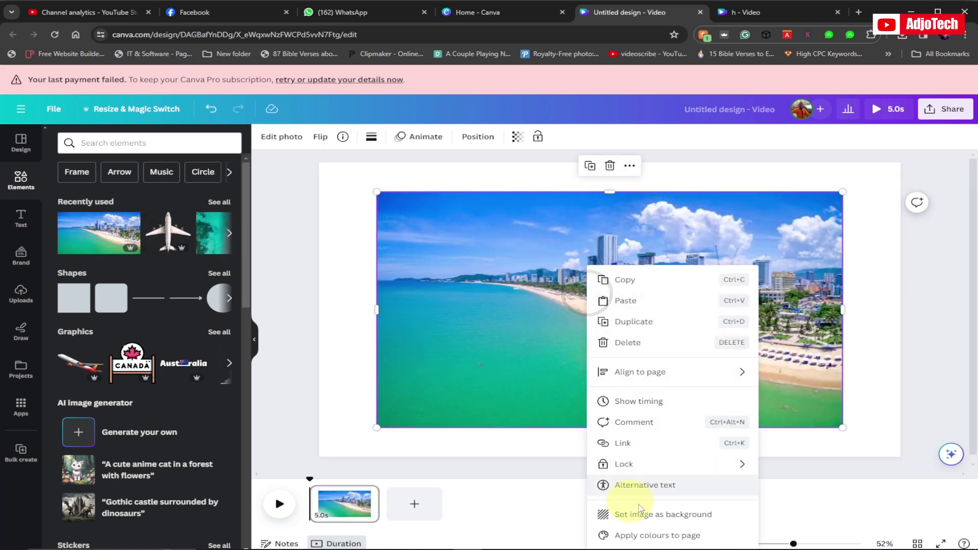
left_click(657, 512)
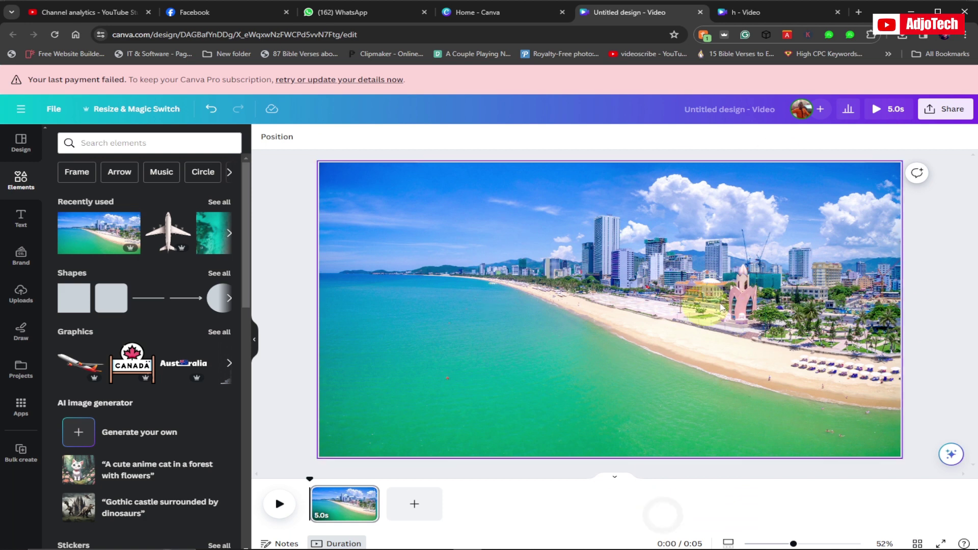
- Add a heading reading "AUSTRALIA" to the page
left_click(20, 218)
left_click(87, 268)
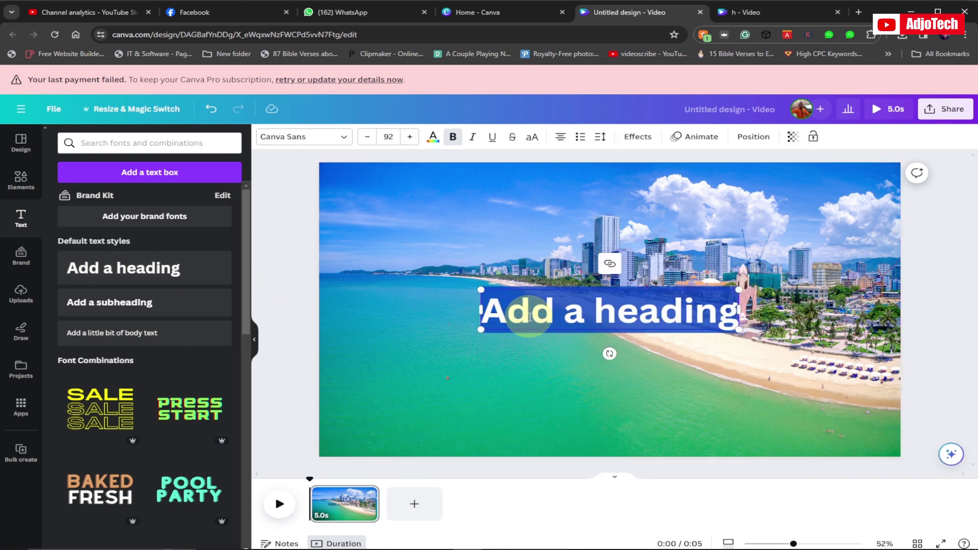
type("AUSTR")
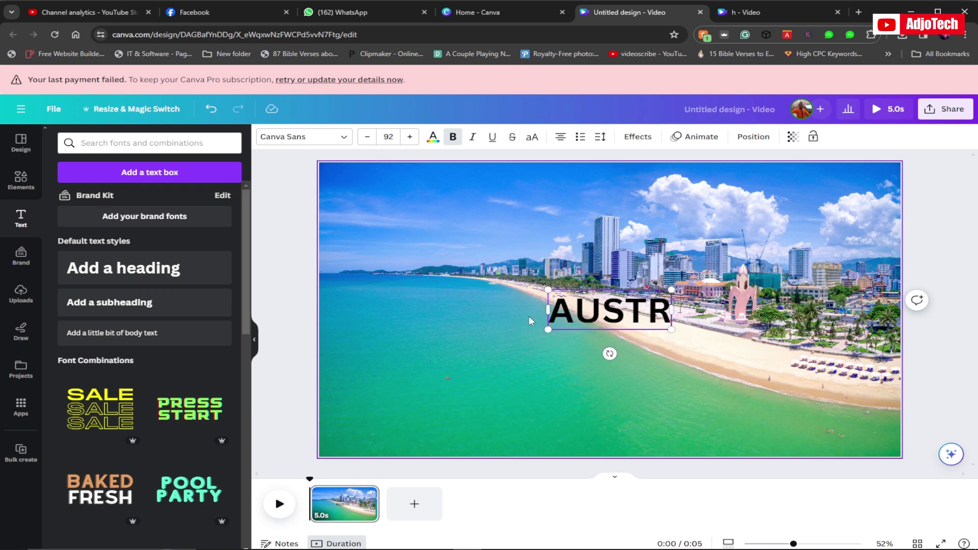
type("ALIA")
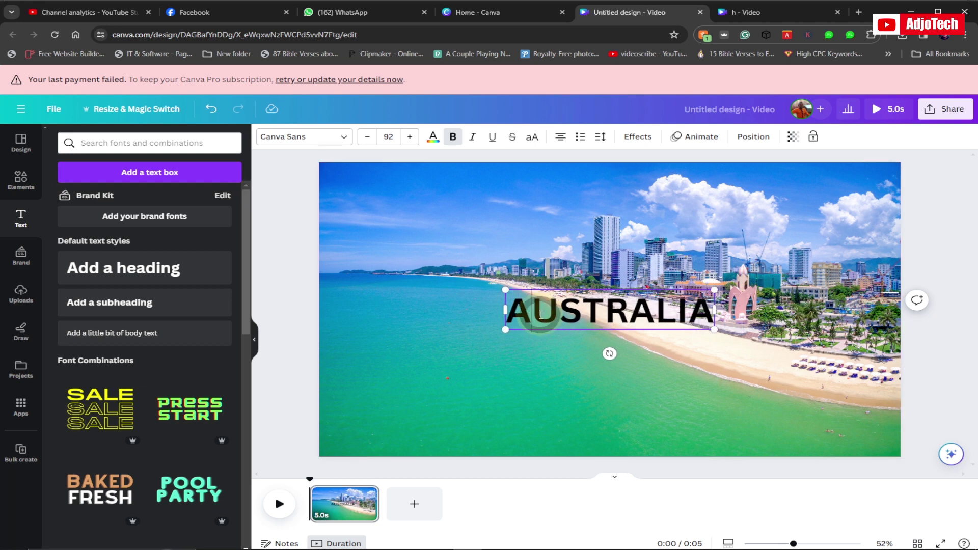
- Set the AUSTRALIA heading's colour to white and its font to Anton
double_click(540, 312)
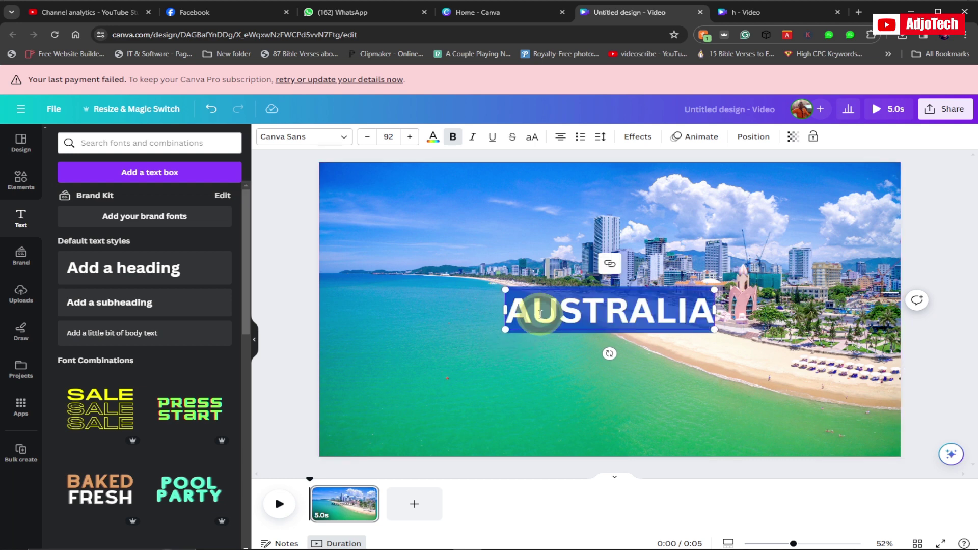
left_click(434, 138)
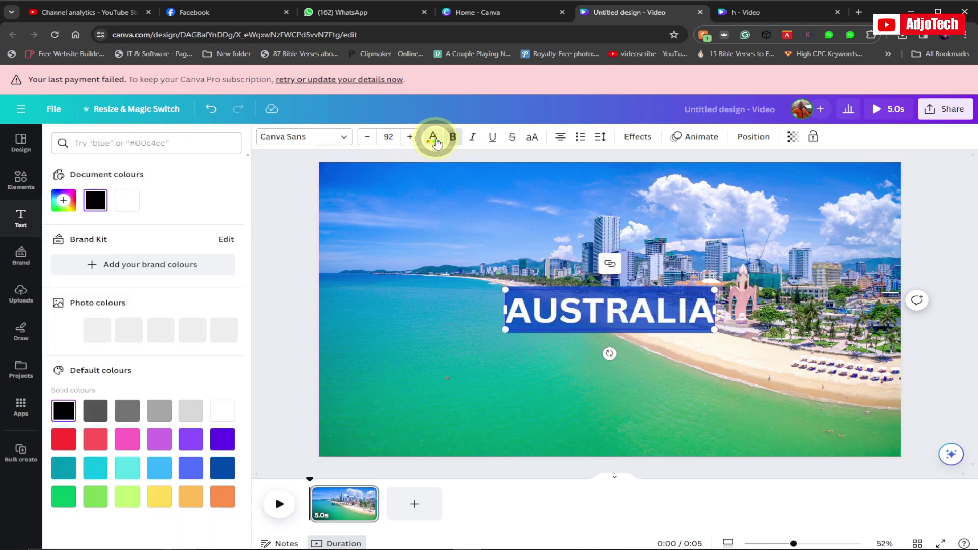
left_click(124, 203)
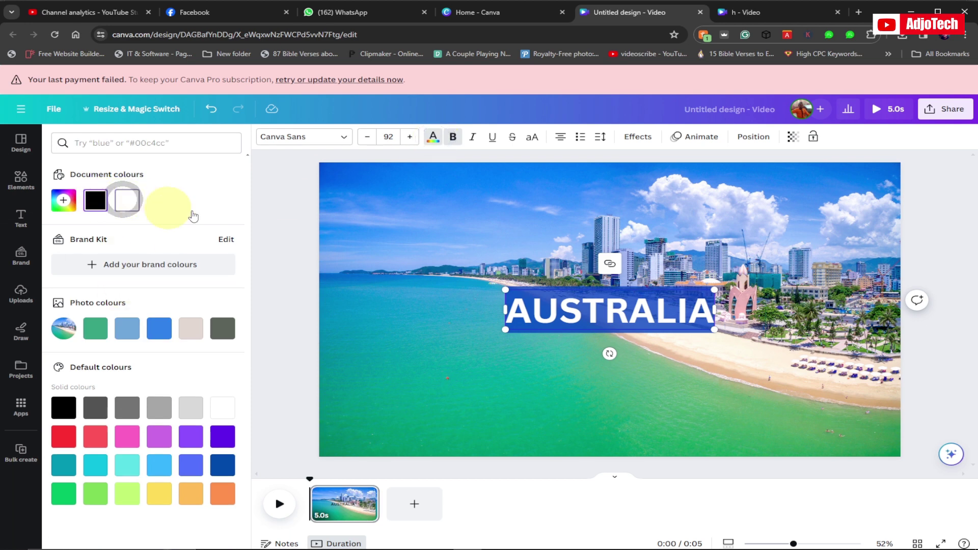
left_click(302, 140)
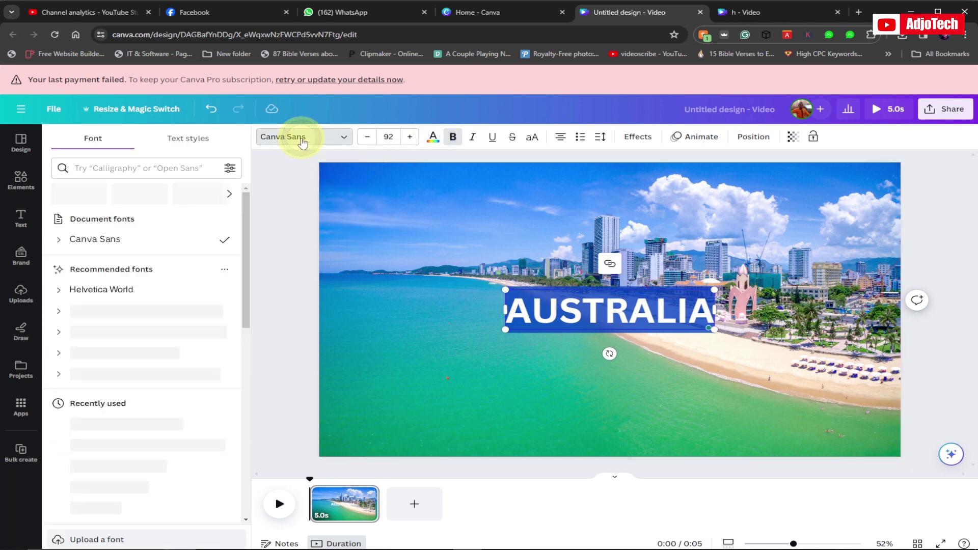
left_click(81, 427)
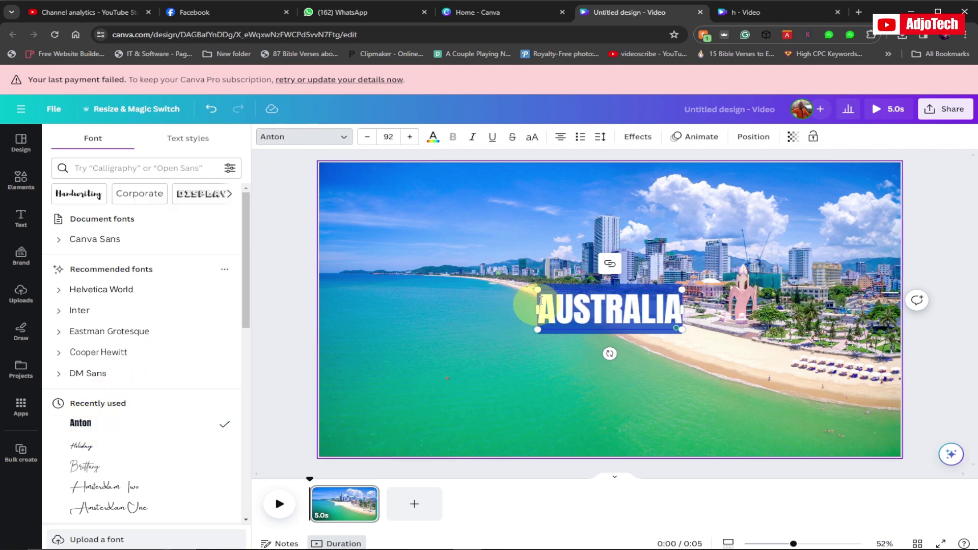
- Enlarge the AUSTRALIA heading to font size 314 so it spans most of the page width
left_click_drag(437, 244, 360, 218)
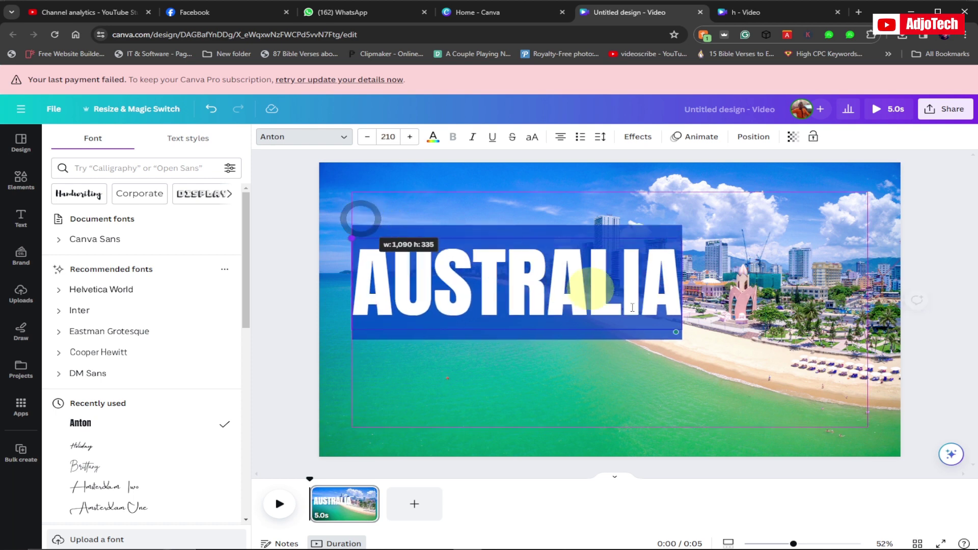
left_click_drag(681, 330, 844, 376)
left_click(670, 320)
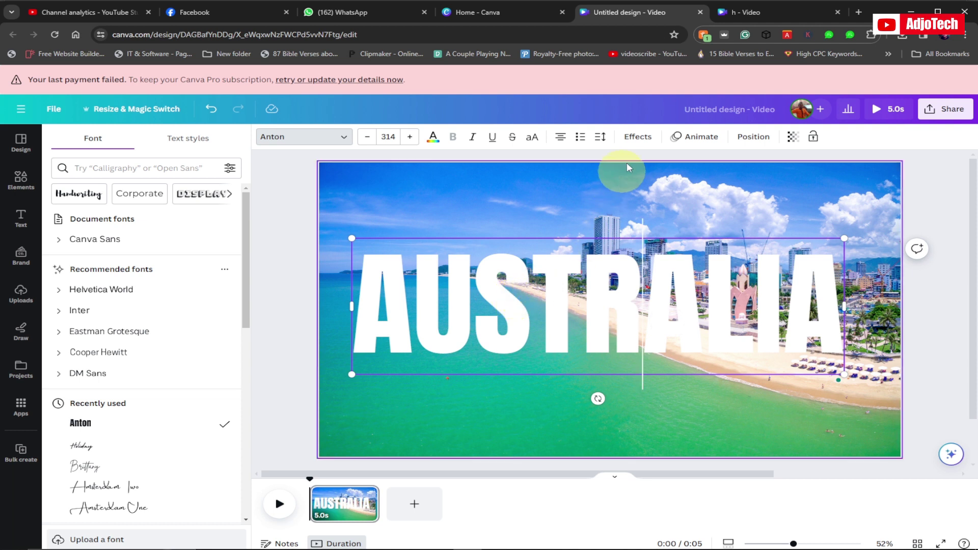
- Apply the Lift effect at intensity 50 to the AUSTRALIA heading and centre the heading on the page
left_click(636, 137)
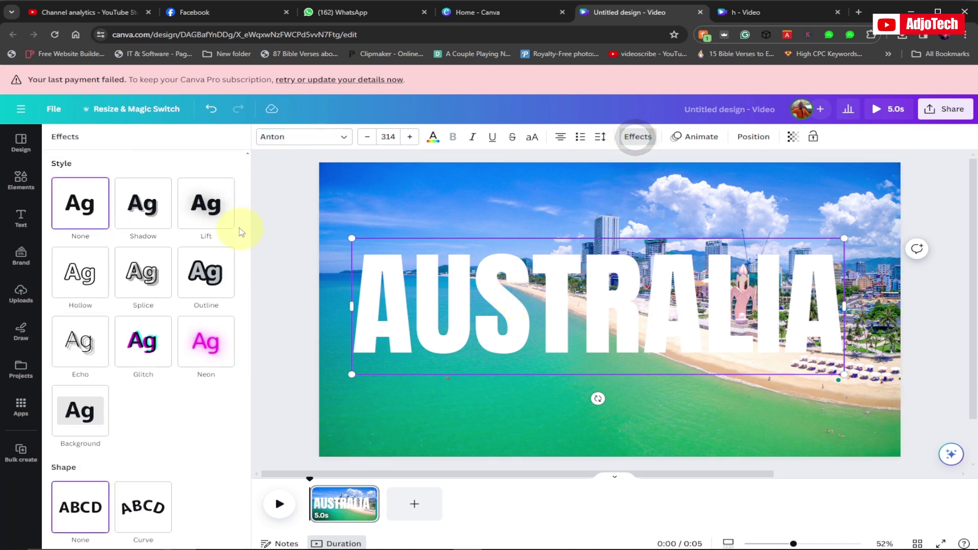
left_click(200, 209)
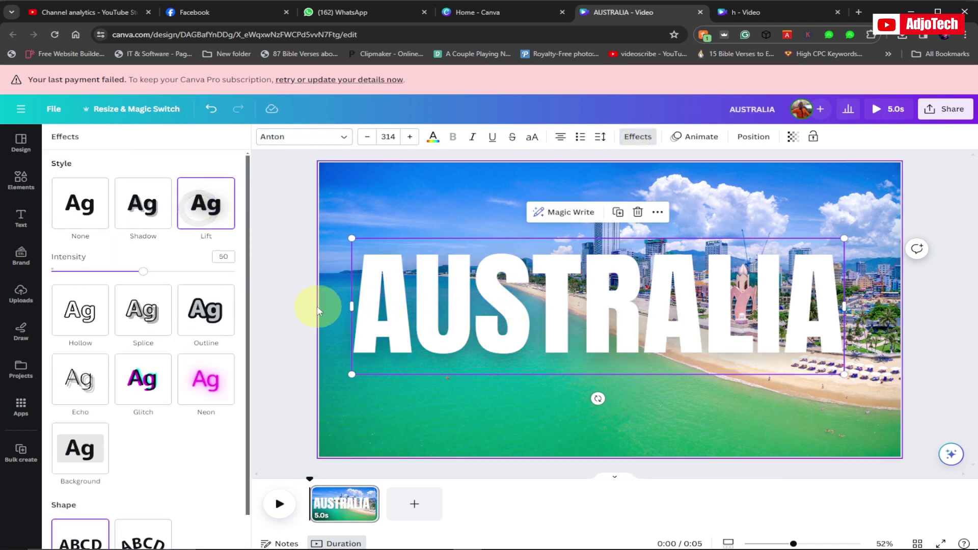
left_click(288, 301)
left_click_drag(445, 313, 449, 313)
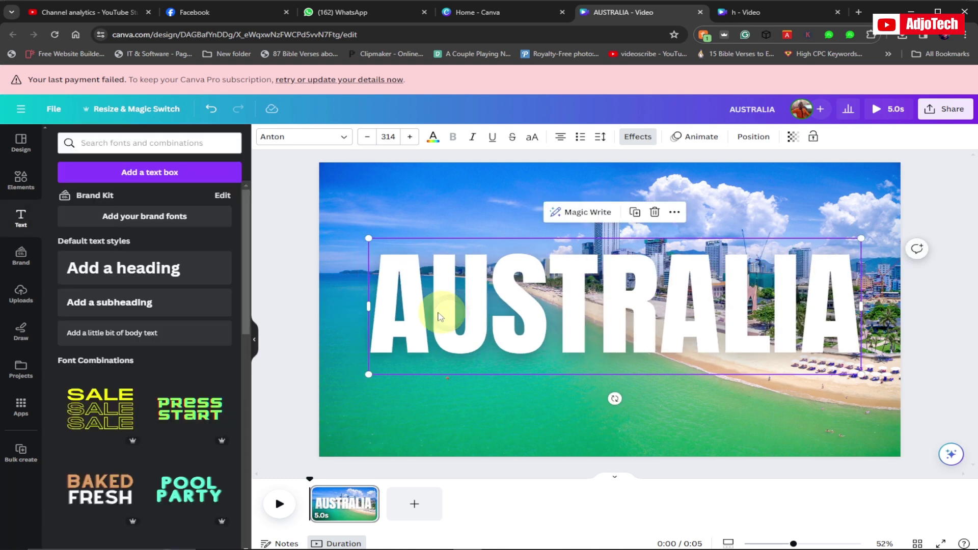
- Download the design as a PNG at size 1 and close the photo viewer preview of the image
left_click(946, 109)
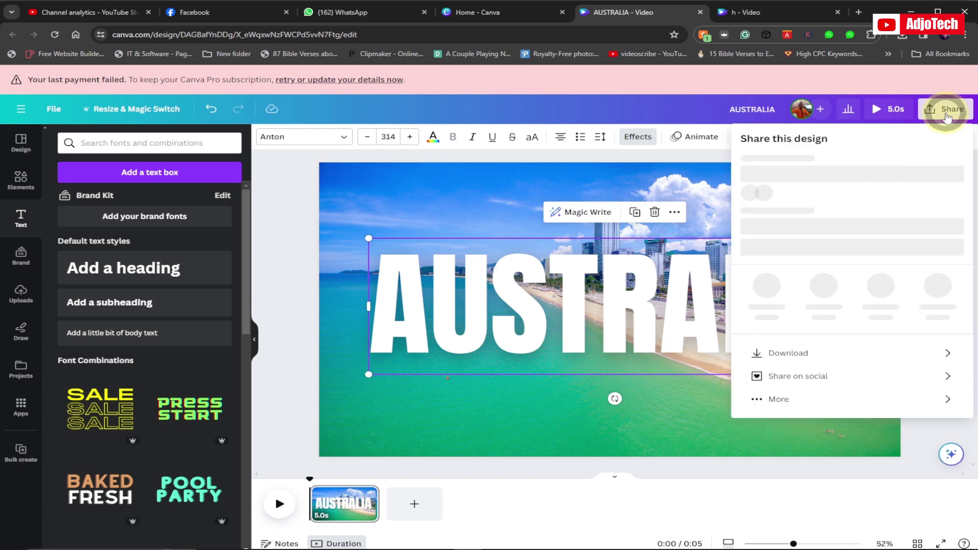
left_click(809, 375)
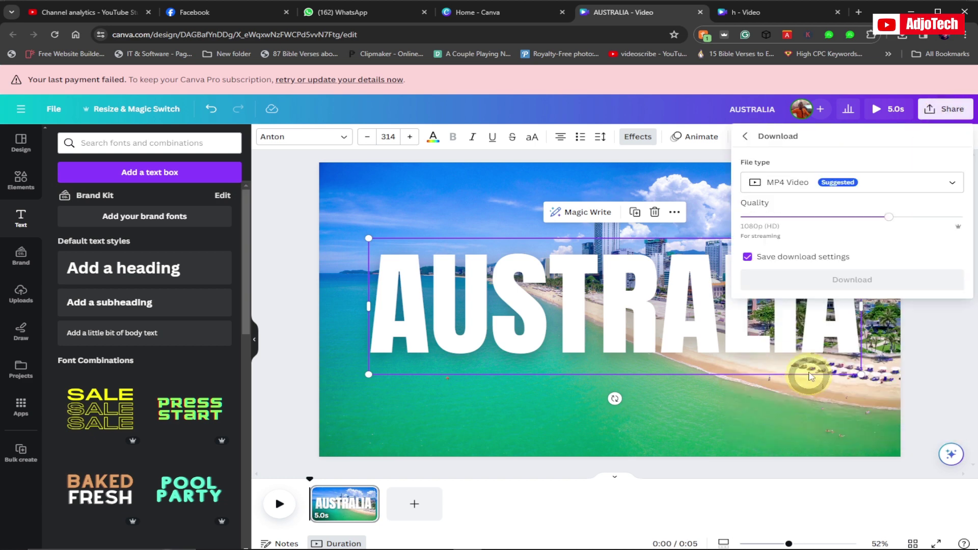
left_click(885, 185)
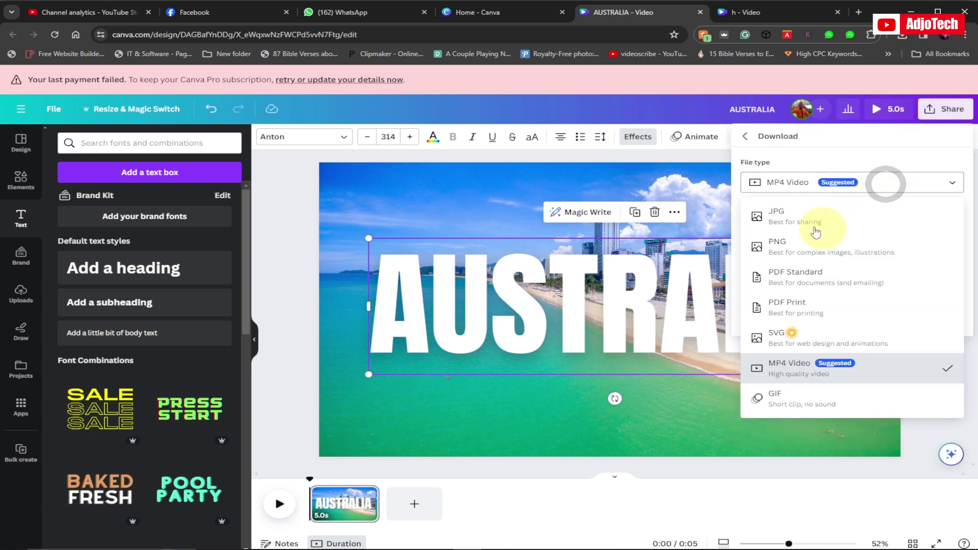
left_click(791, 248)
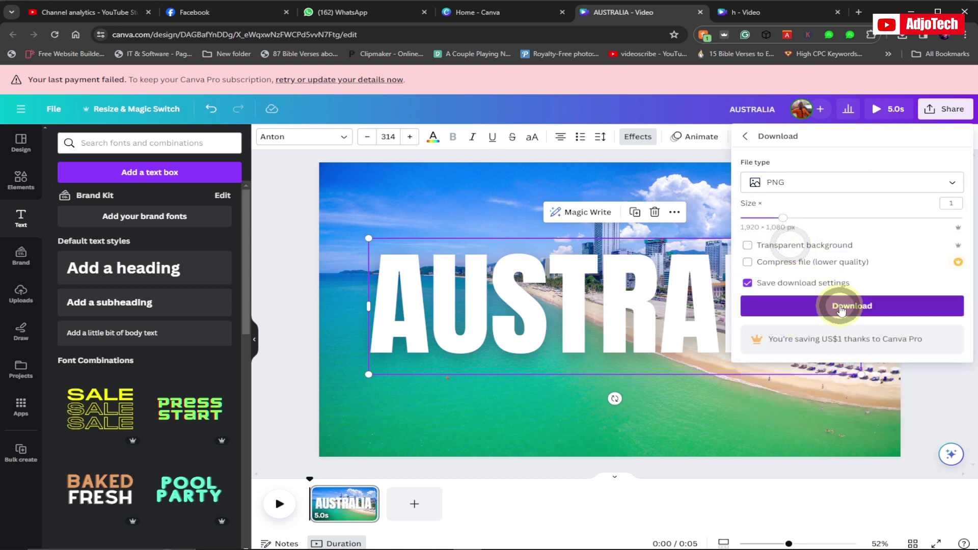
left_click(842, 306)
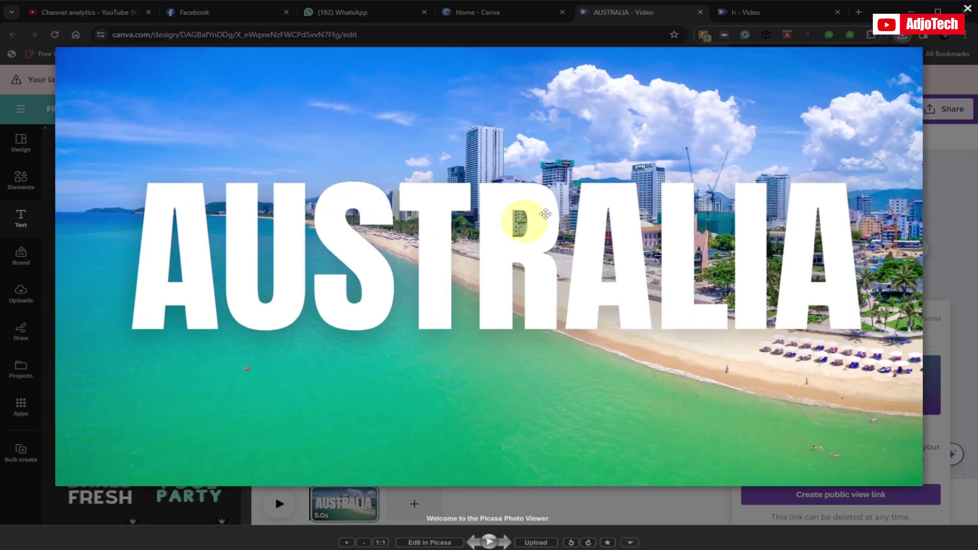
left_click(968, 14)
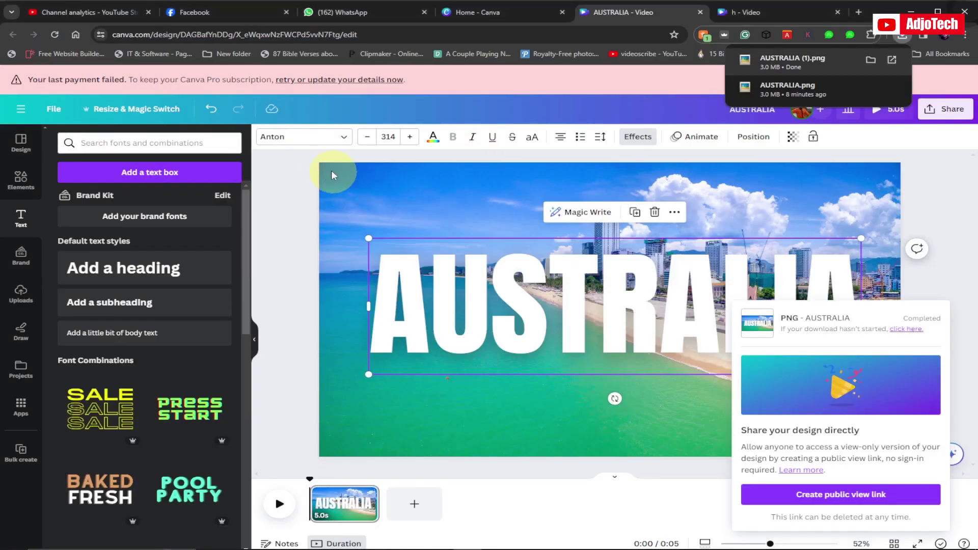
- Delete the AUSTRALIA heading and the beach background photo to leave the page blank
left_click_drag(299, 167, 941, 358)
key("Delete")
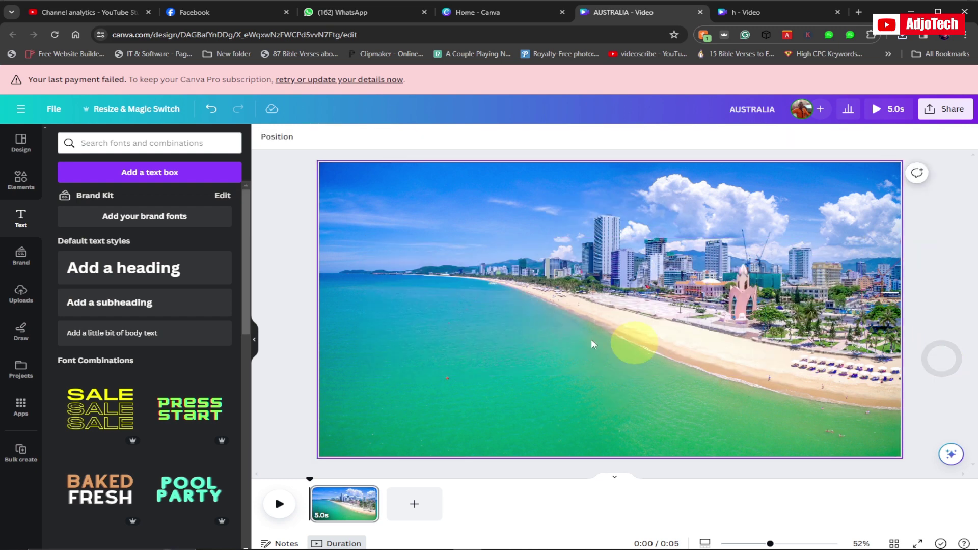
left_click(526, 304)
key("Delete")
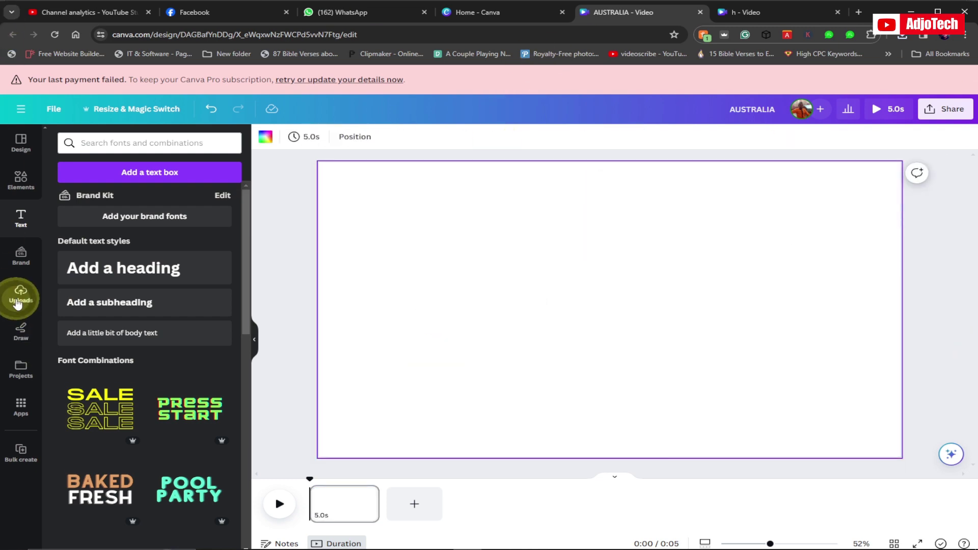
- Upload the exported AUSTRALIA (1) image from the Downloads folder
left_click(19, 298)
left_click(142, 169)
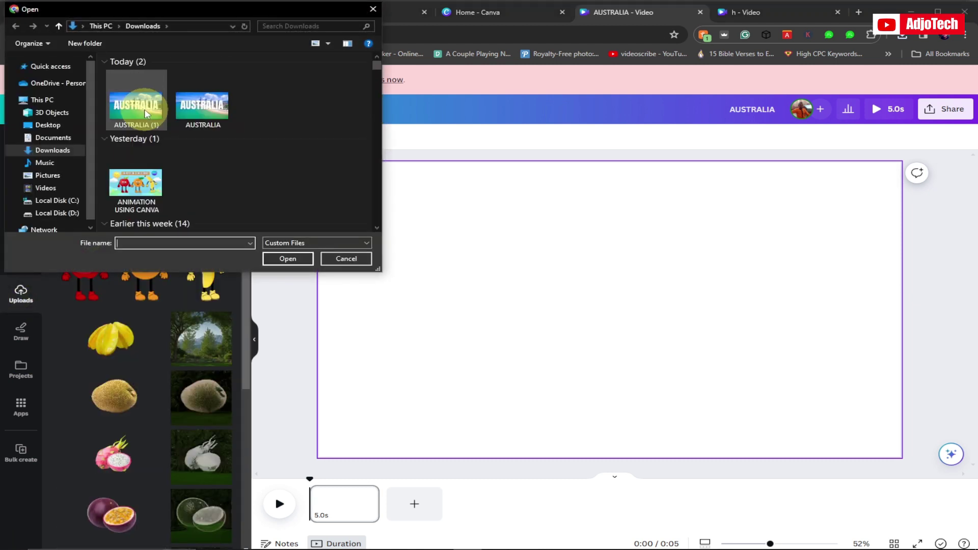
left_click(136, 105)
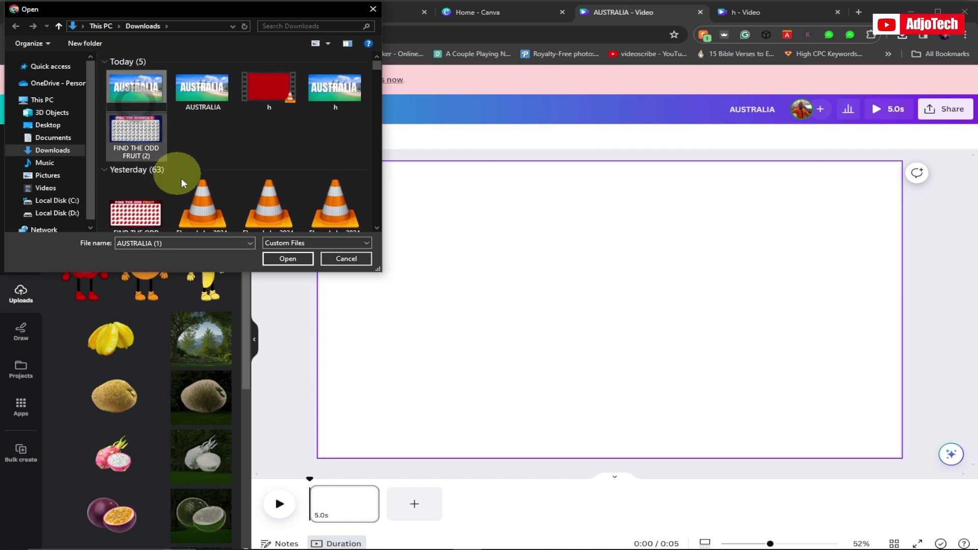
left_click(135, 89)
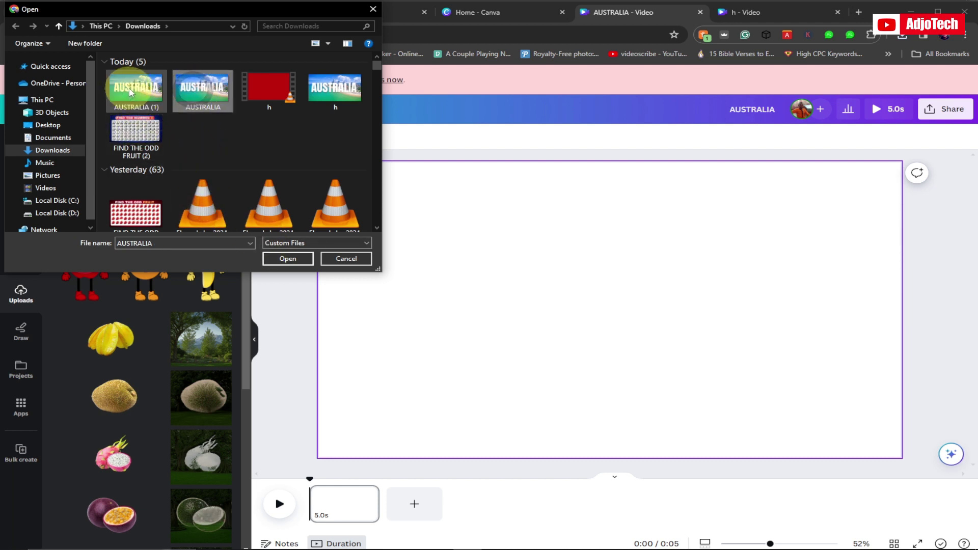
left_click(287, 259)
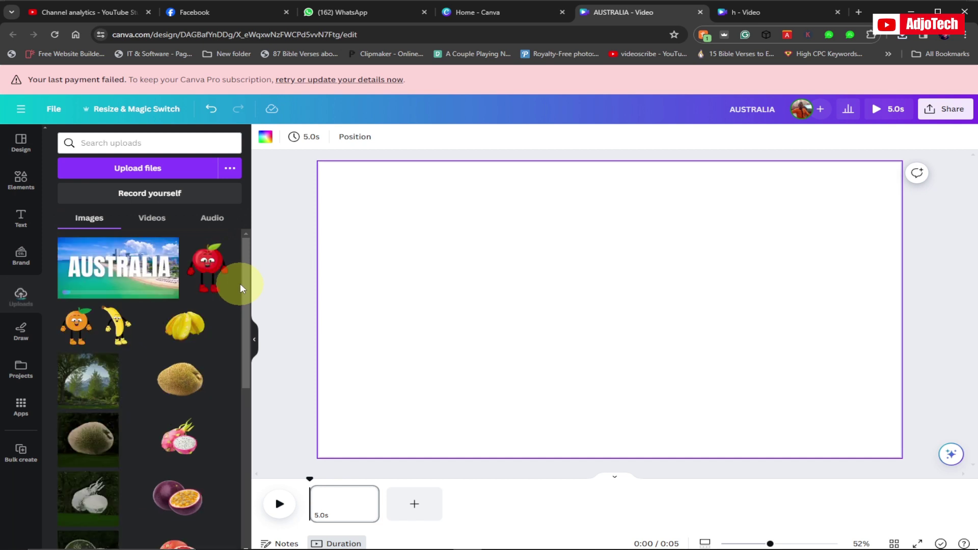
- Add the uploaded AUSTRALIA image to the page and set it as the background
left_click(101, 277)
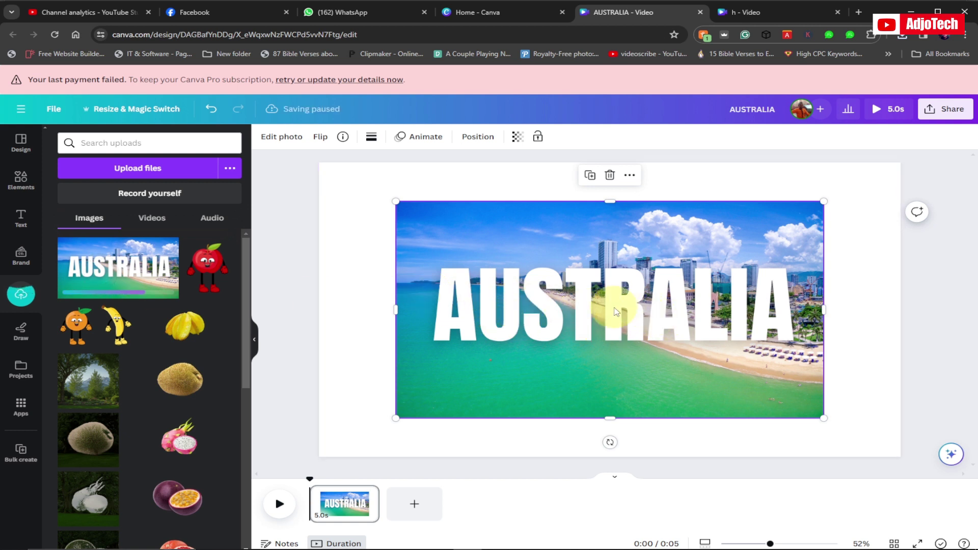
right_click(615, 312)
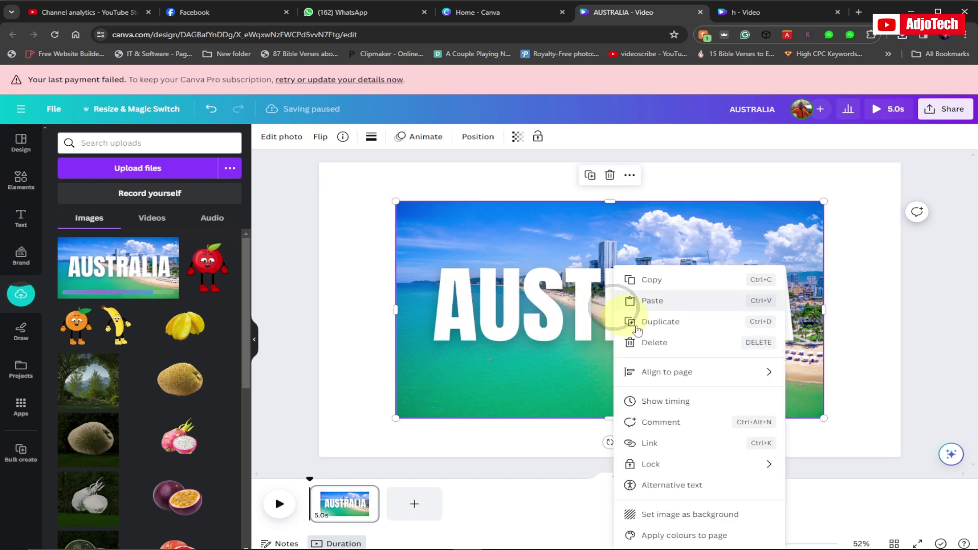
left_click(662, 519)
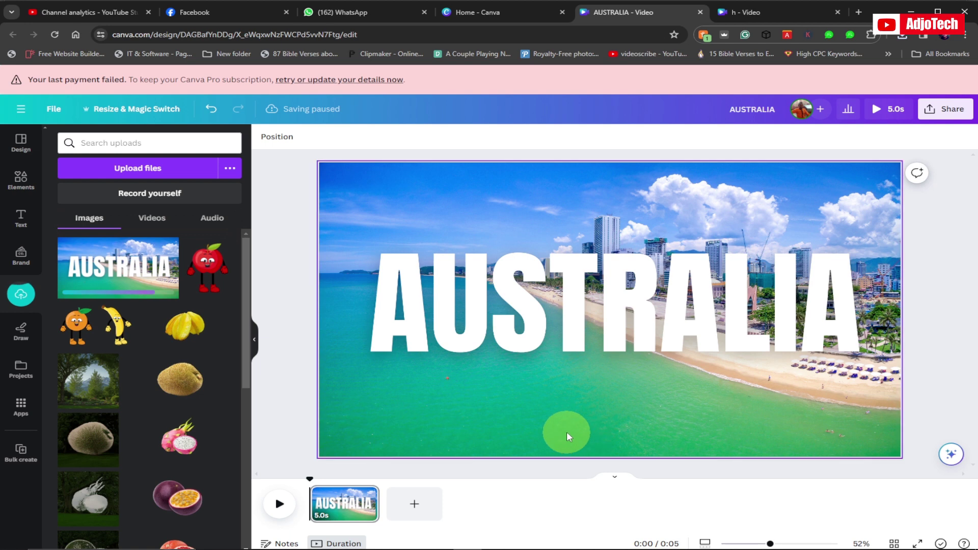
- Add the recently used top-view airplane element to the page and rotate it horizontally with its nose pointing right
left_click(14, 188)
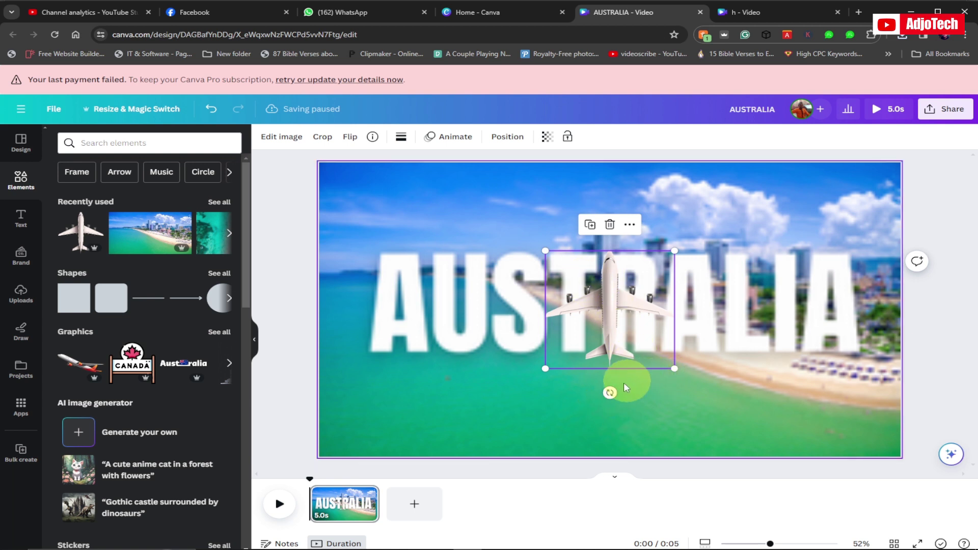
left_click_drag(609, 393, 473, 315)
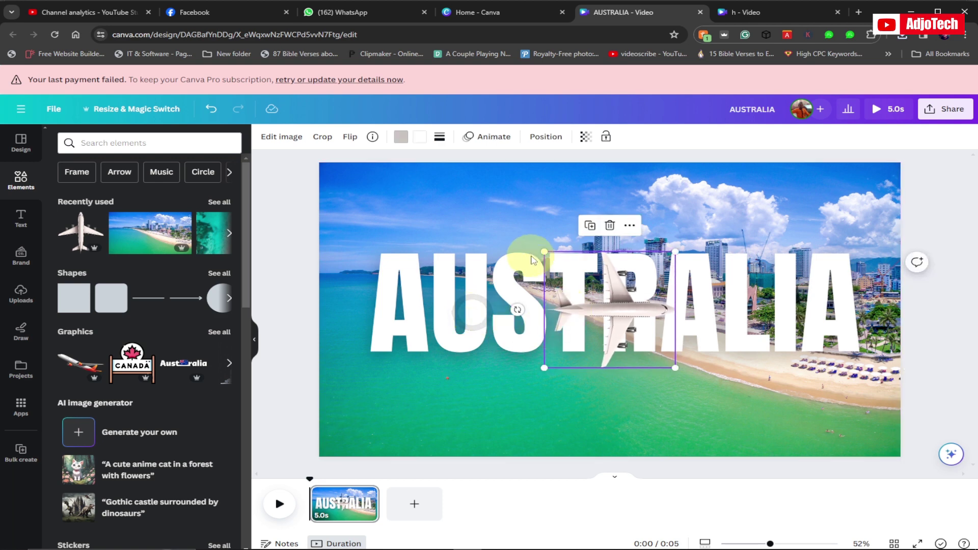
- Enlarge the airplane to nearly the full page height and place it over the first letters of AUSTRALIA
left_click_drag(544, 252, 393, 201)
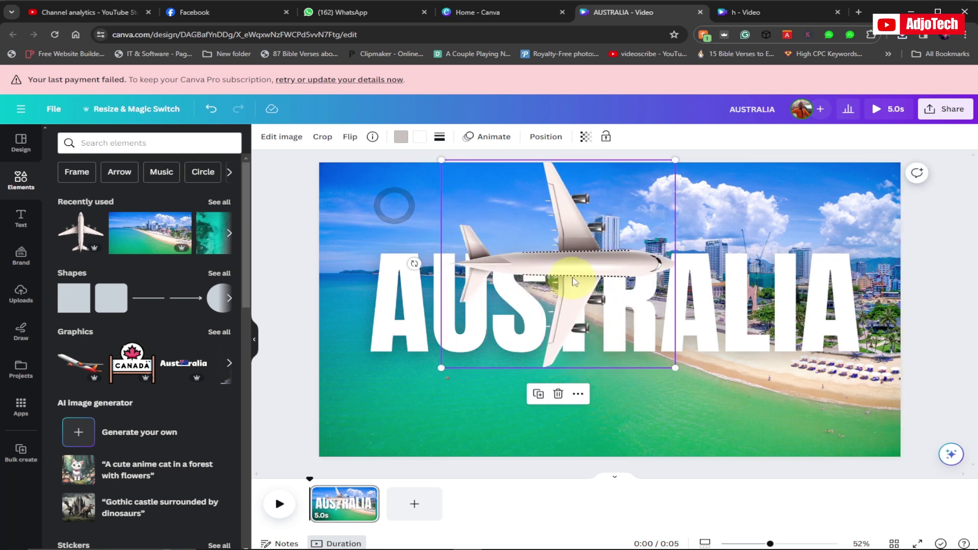
left_click_drag(567, 268, 544, 306)
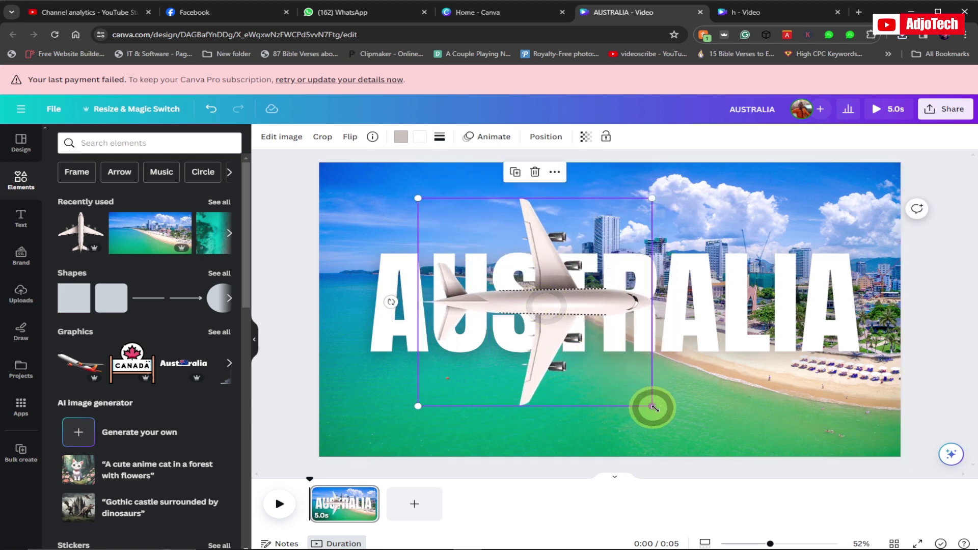
left_click_drag(653, 407, 716, 425)
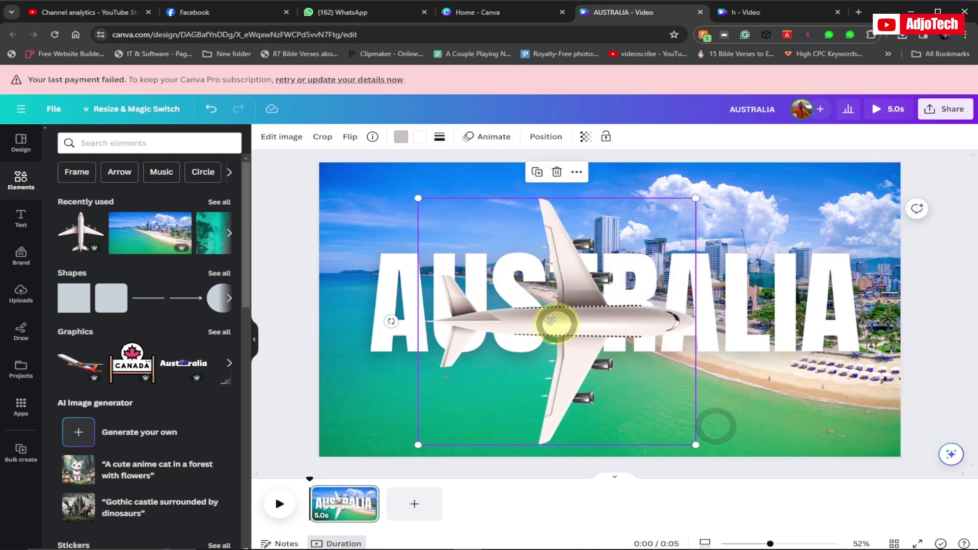
left_click_drag(550, 320, 532, 308)
left_click_drag(692, 438, 736, 445)
left_click_drag(548, 327, 506, 309)
left_click(281, 260)
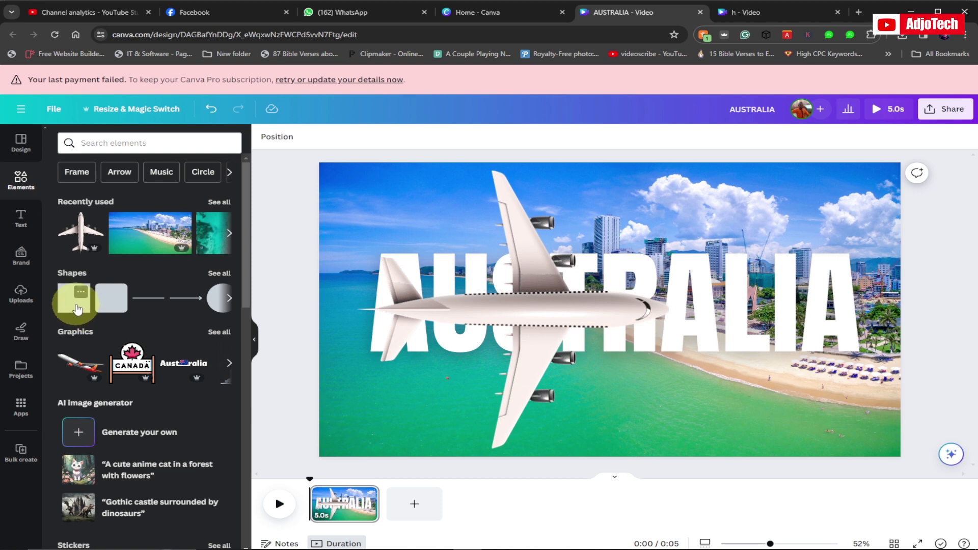
- Add a square shape to the page and fill it with the default solid yellow
left_click_drag(78, 309, 535, 316)
left_click(611, 312)
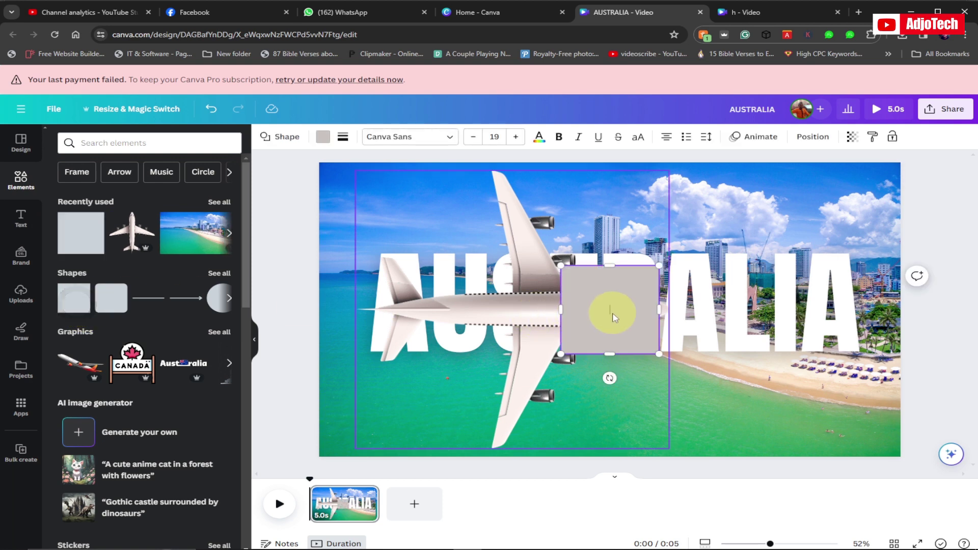
left_click(613, 310)
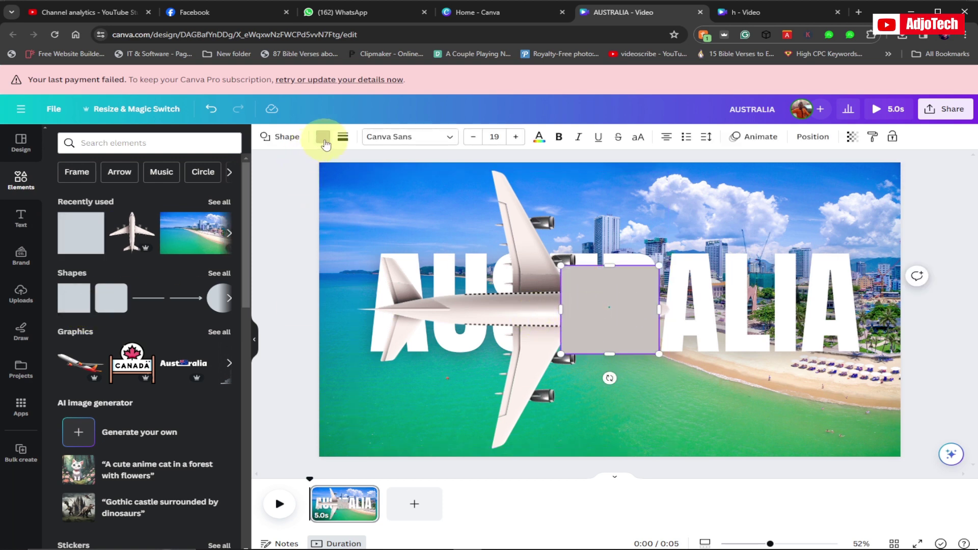
left_click(324, 139)
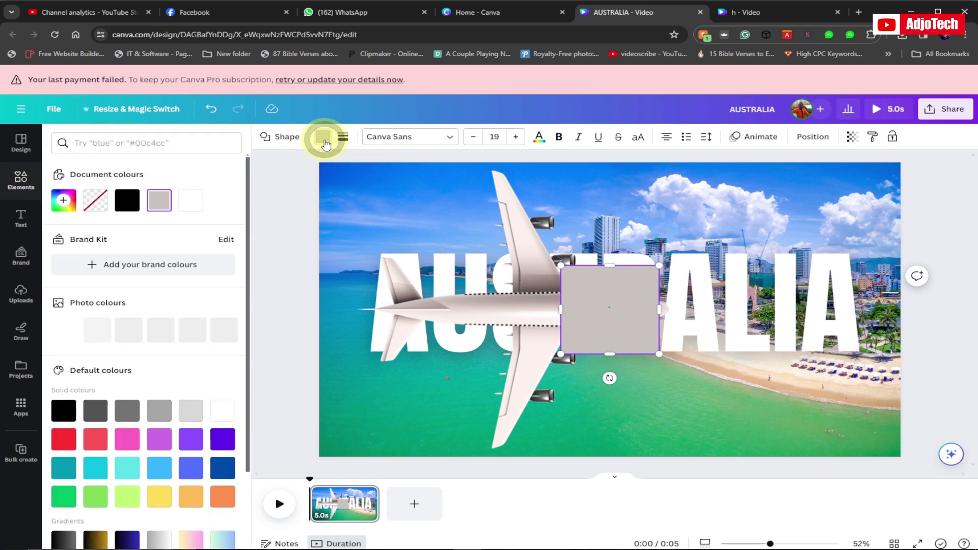
left_click(159, 495)
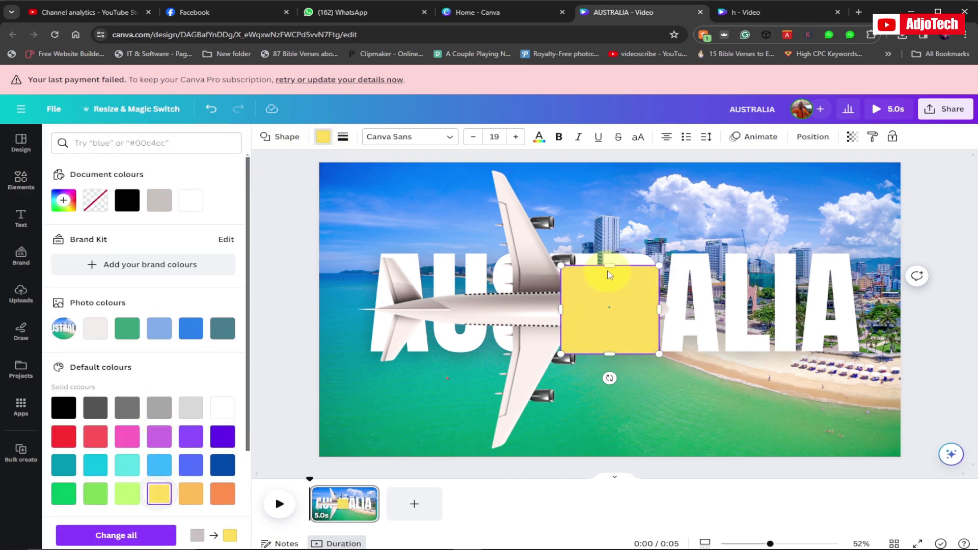
- Stretch the yellow square to the full page height and widen it from the airplane's wings to the page's right edge
left_click_drag(610, 265, 609, 164)
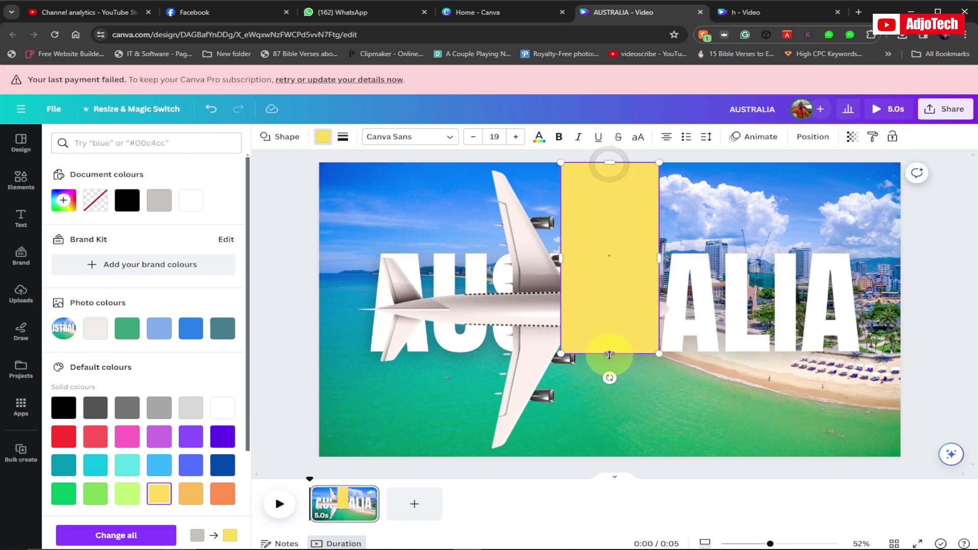
left_click_drag(610, 354, 616, 461)
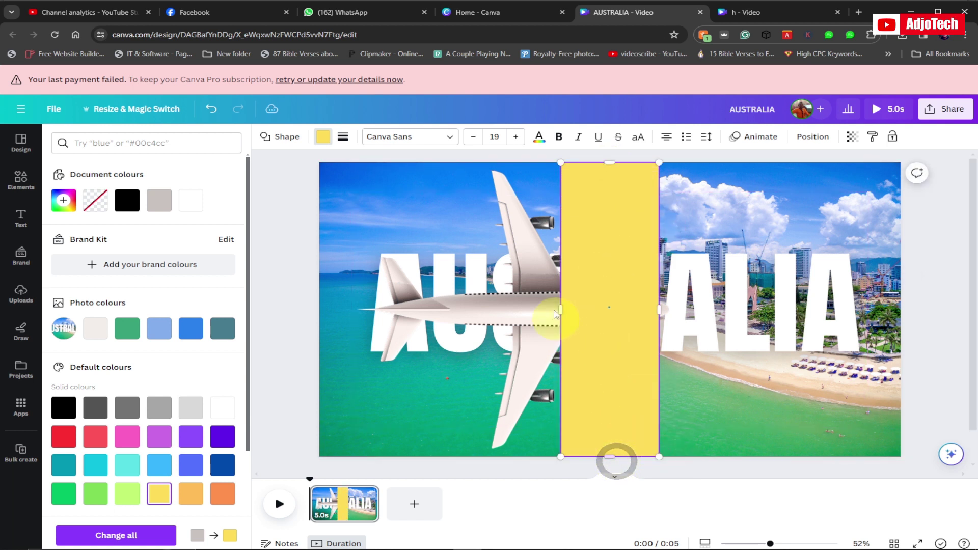
left_click_drag(562, 308, 514, 303)
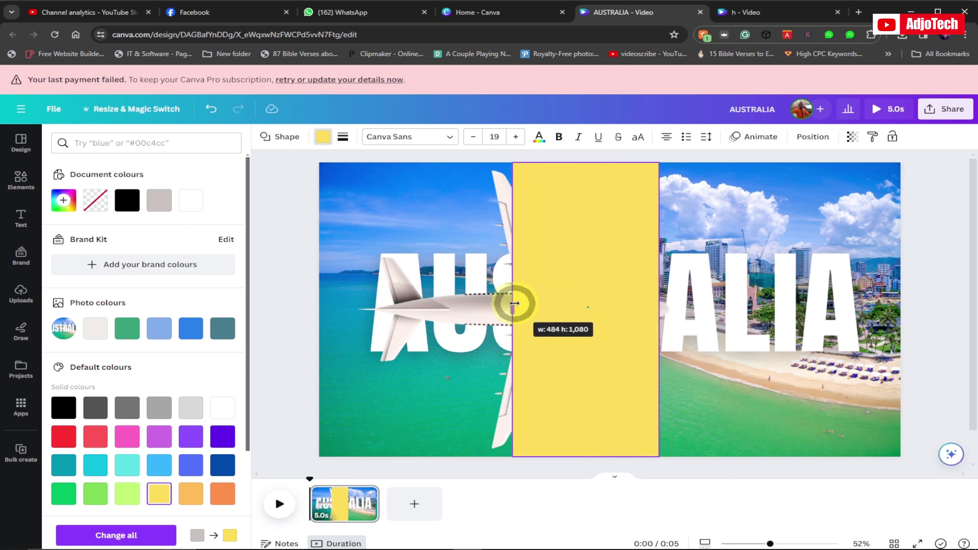
left_click_drag(656, 311, 904, 307)
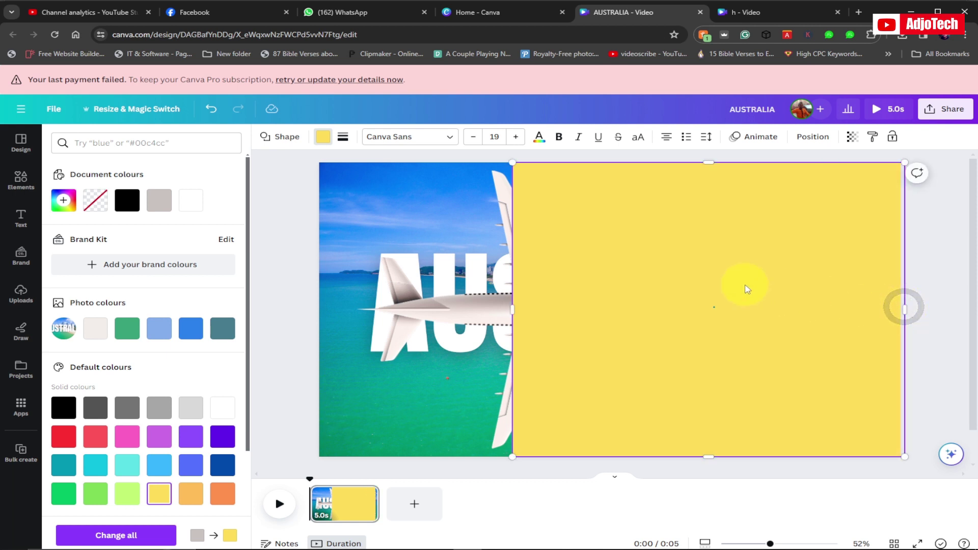
- Lengthen the yellow rectangle past the page width and position its left edge at the wings, covering the right part of the page
left_click_drag(745, 289, 439, 284)
left_click_drag(601, 306, 939, 313)
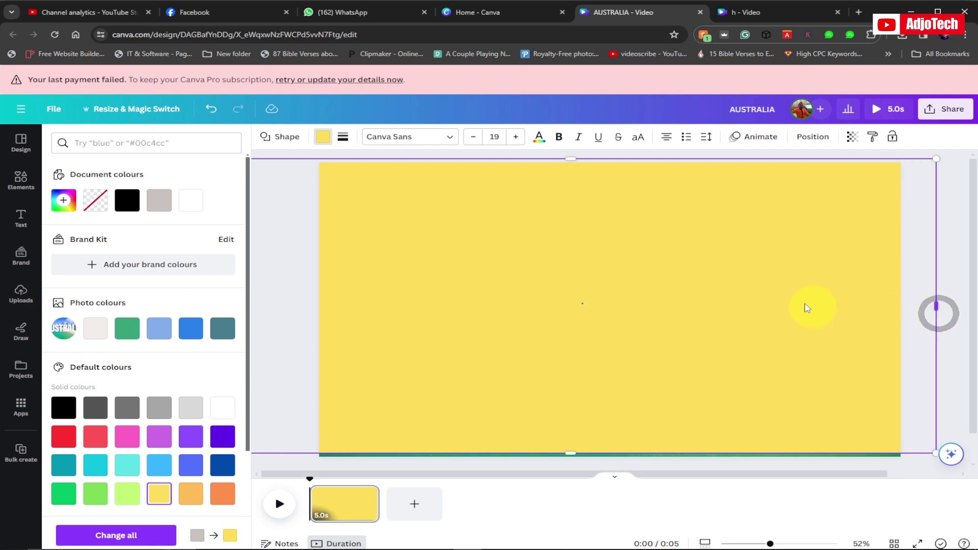
left_click_drag(725, 301, 890, 312)
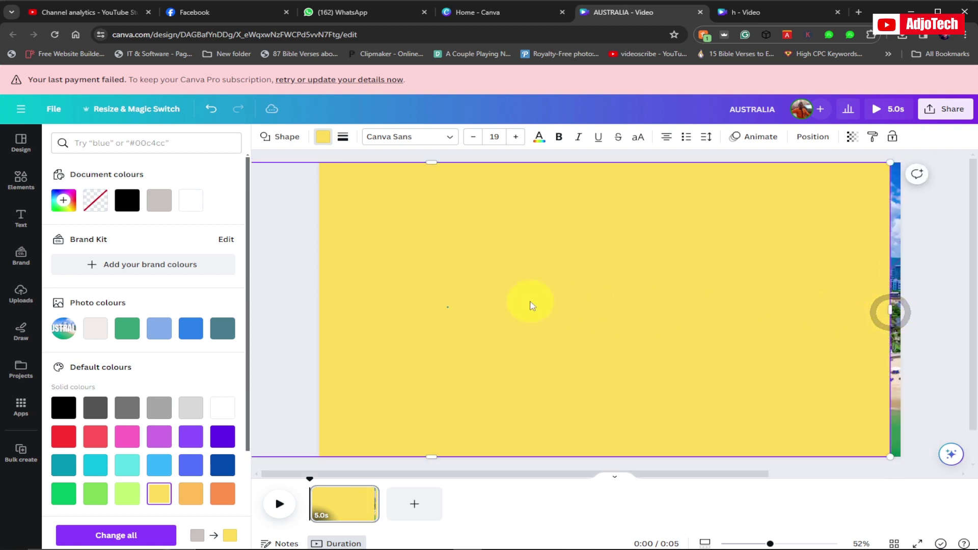
left_click_drag(549, 298, 823, 299)
left_click_drag(491, 303, 730, 297)
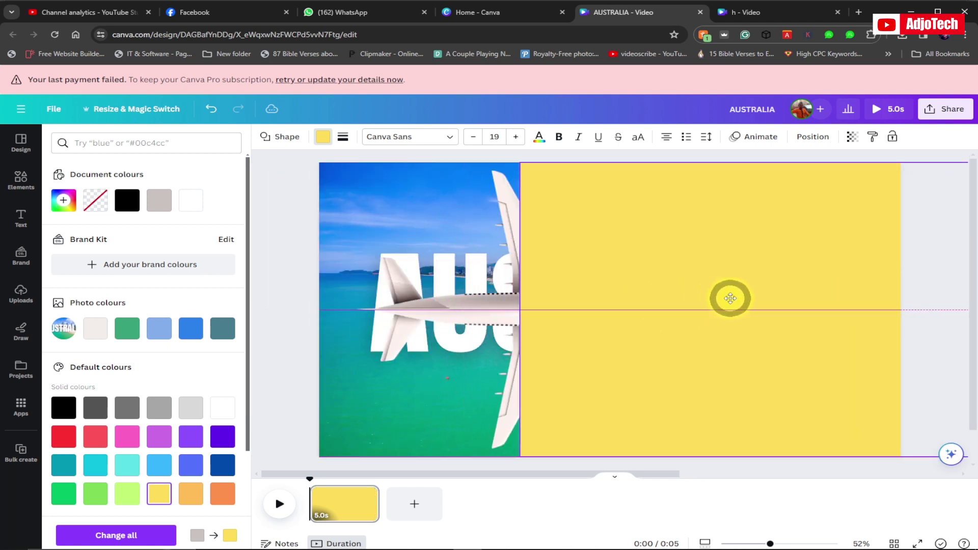
left_click_drag(622, 302, 606, 288)
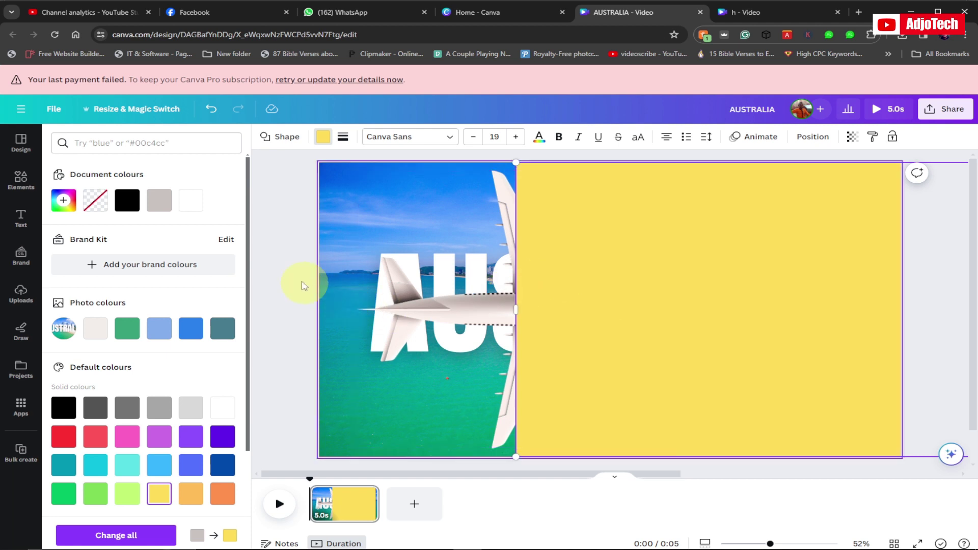
left_click(278, 267)
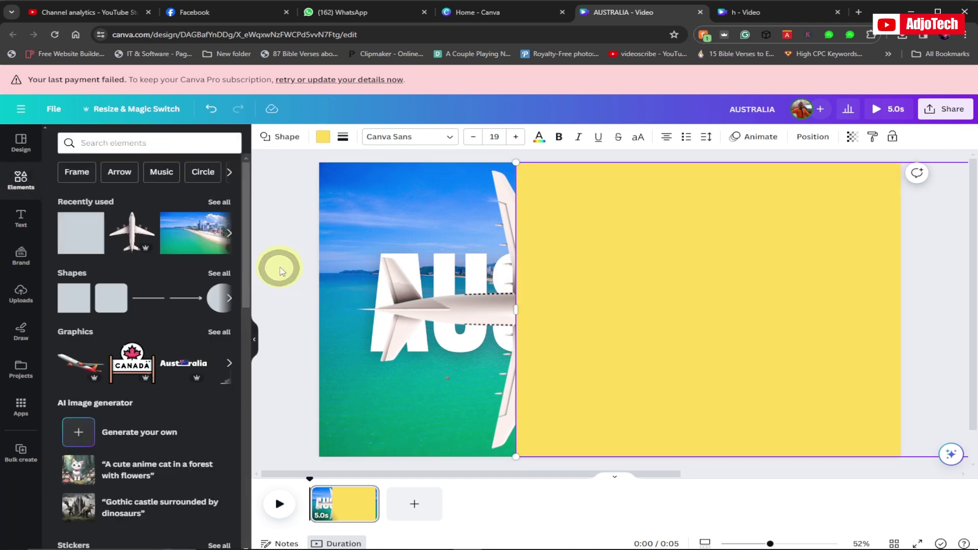
- Add a second square narrowed to a thin vertical strip beside the upper wing and fill it with the same yellow
left_click(79, 301)
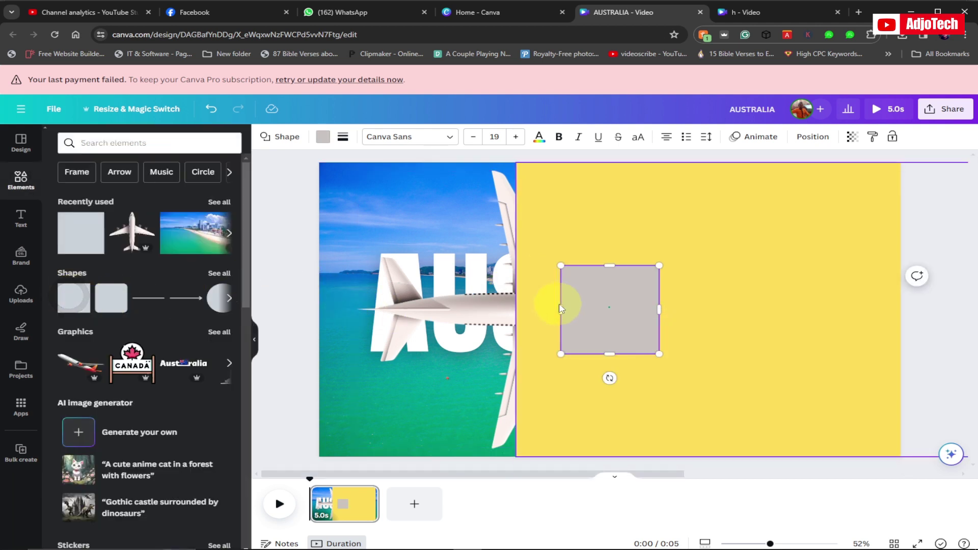
left_click_drag(560, 312, 633, 313)
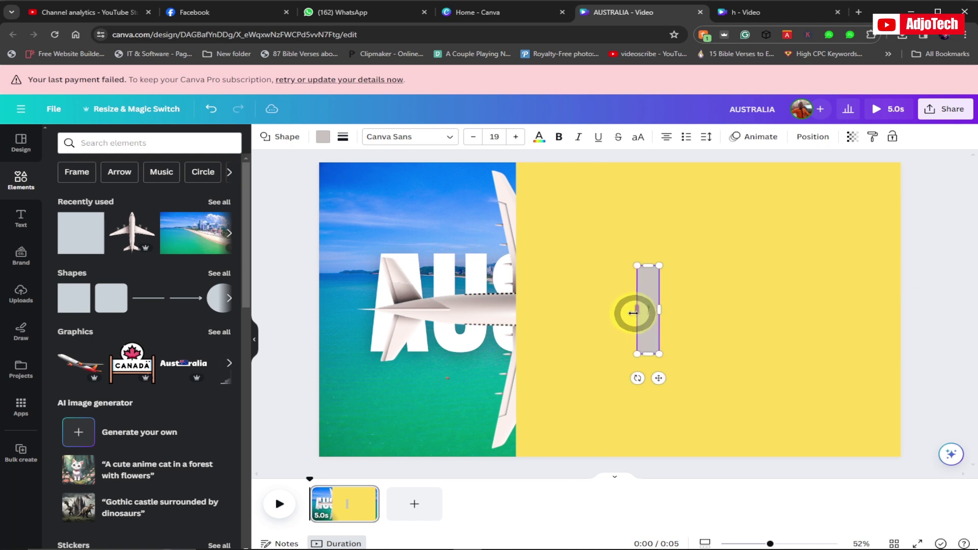
left_click_drag(657, 378, 505, 314)
left_click(323, 142)
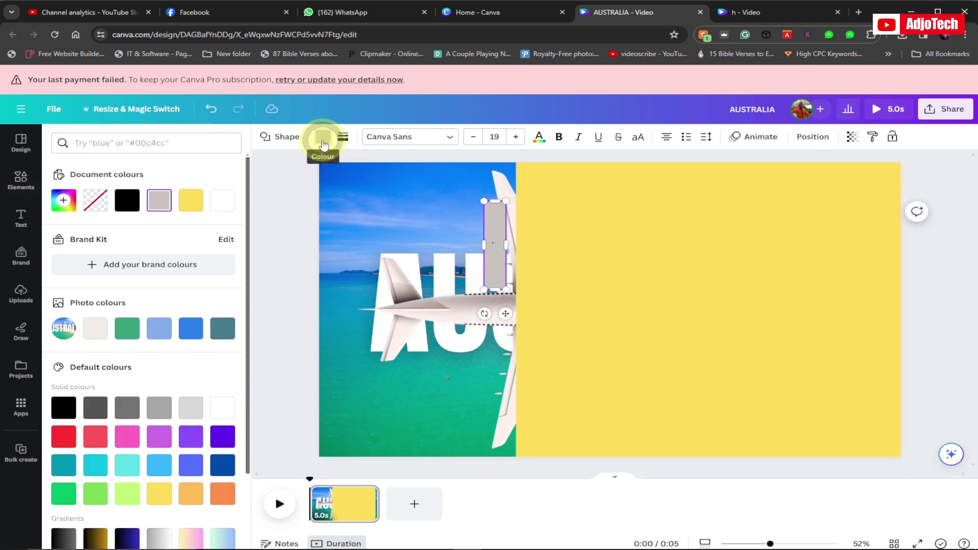
left_click(191, 201)
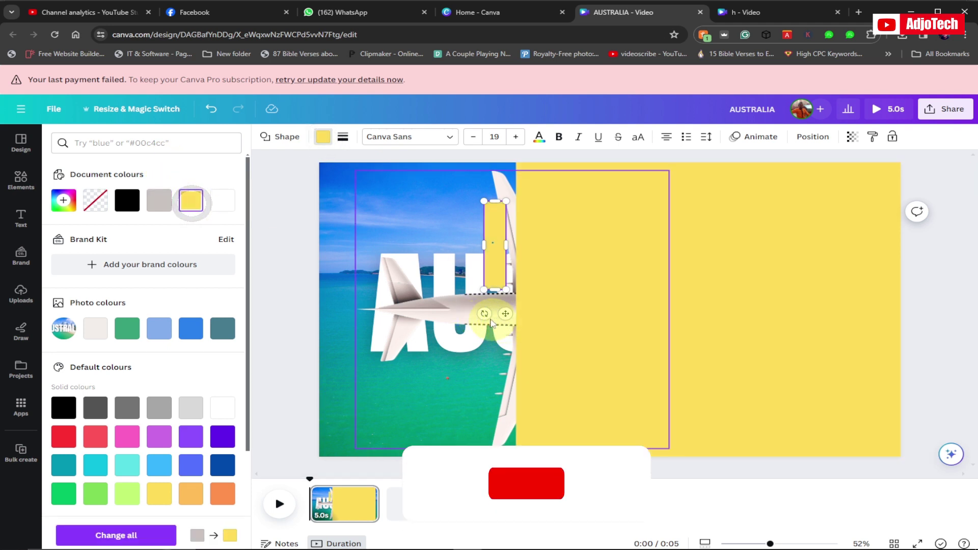
- Rotate the yellow strip to about -11°, enlarge it and align it along the slanted edge of the airplane's upper wing
left_click_drag(485, 314, 510, 321)
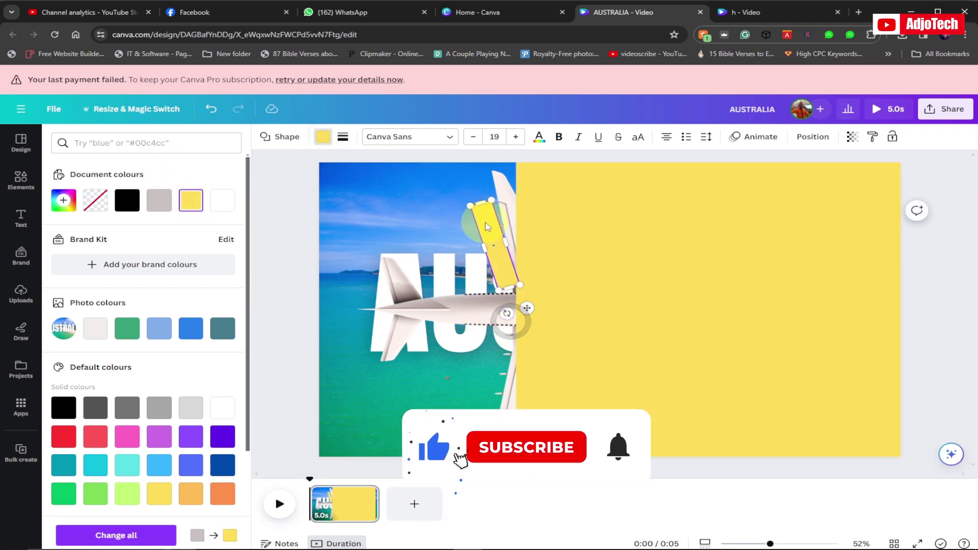
left_click_drag(486, 221, 505, 178)
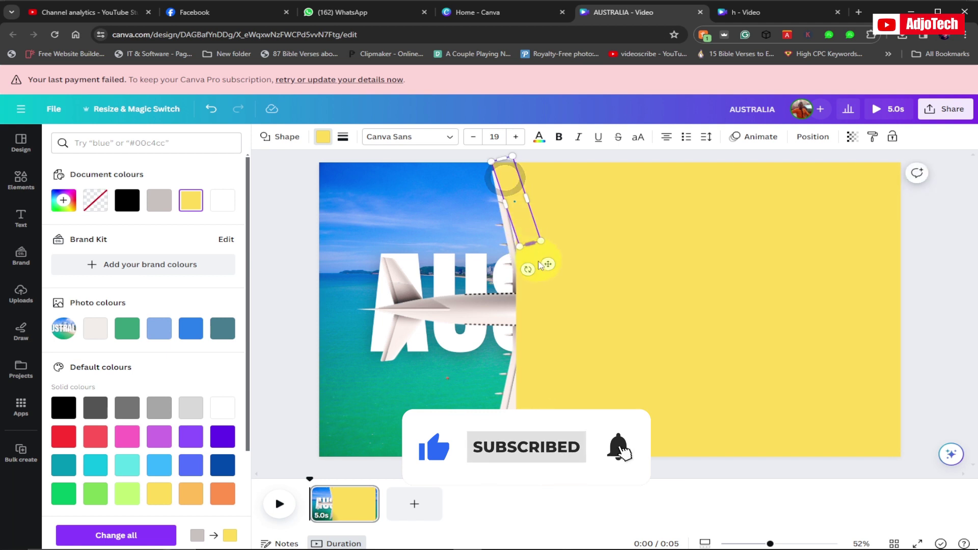
left_click_drag(528, 270, 530, 309)
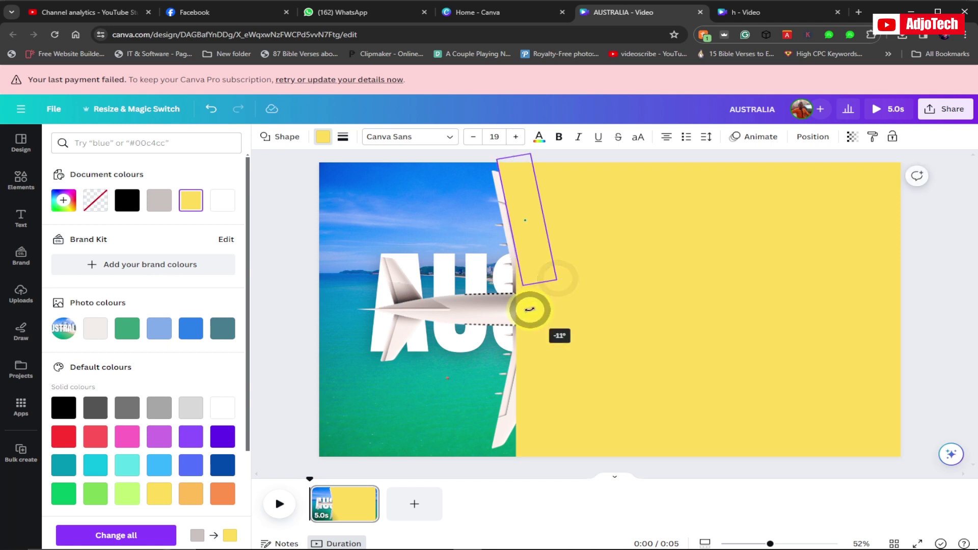
left_click_drag(530, 248, 519, 235)
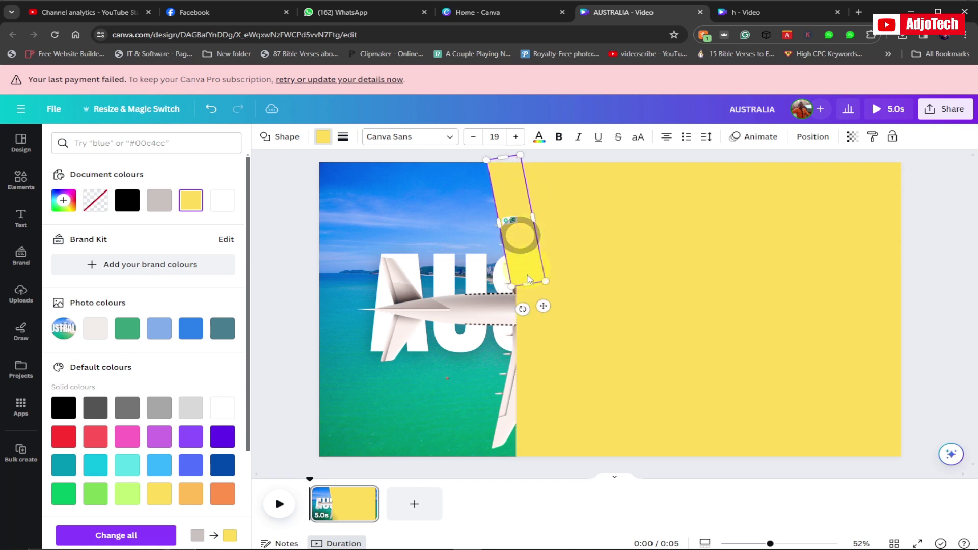
left_click_drag(557, 290, 561, 290)
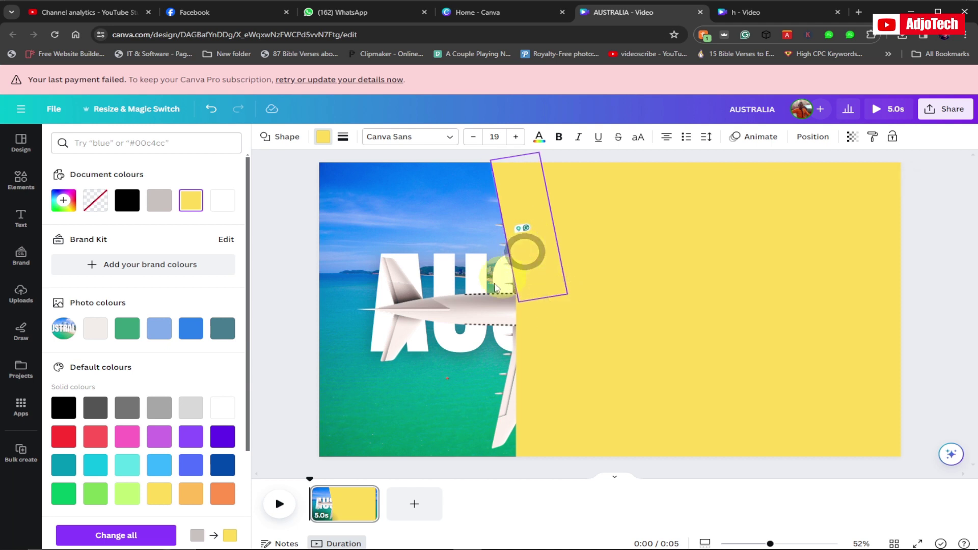
left_click(284, 284)
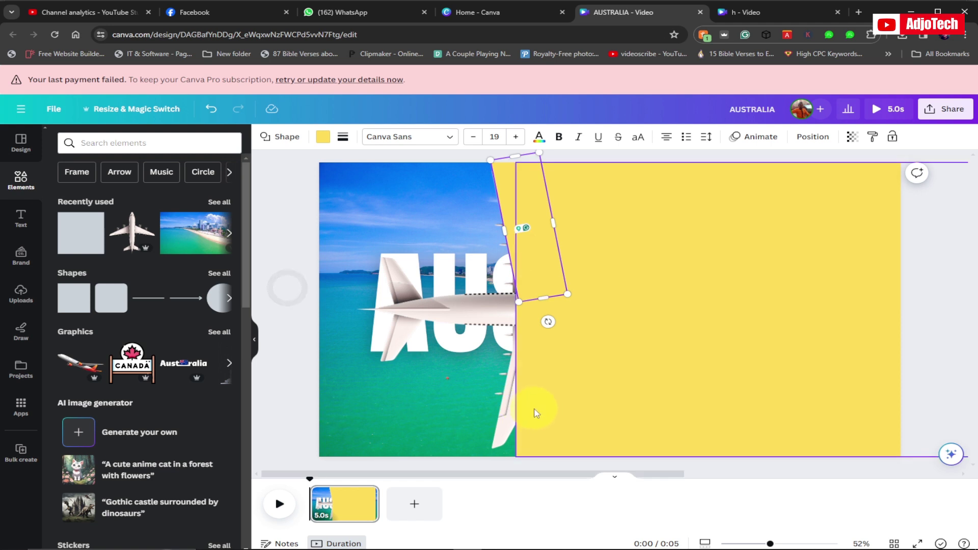
left_click(280, 286)
- Duplicate the slanted yellow strip, tilt the copy the opposite way and align it along the airplane's lower wing
left_click(516, 192)
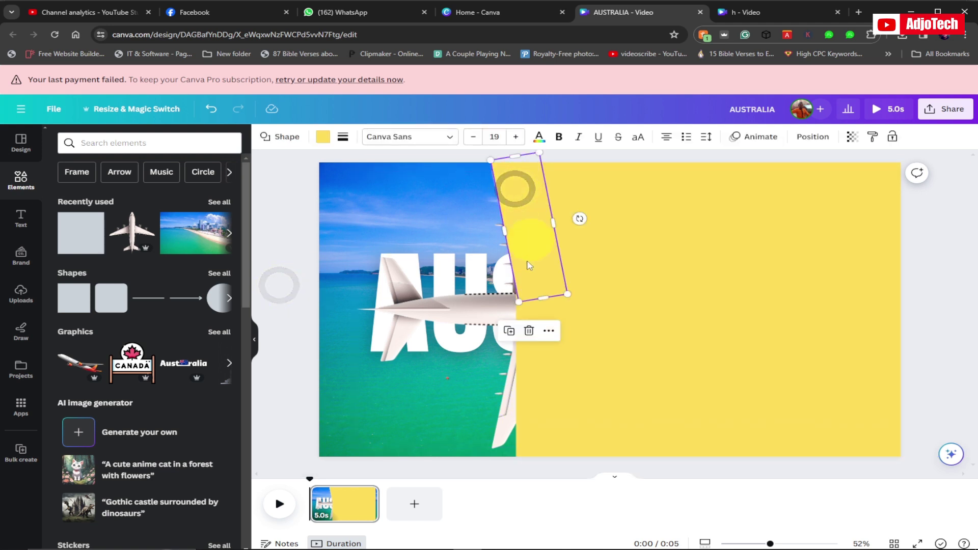
left_click(510, 331)
left_click_drag(536, 247, 651, 401)
left_click(574, 372)
left_click_drag(573, 372, 579, 399)
left_click_drag(530, 395, 532, 396)
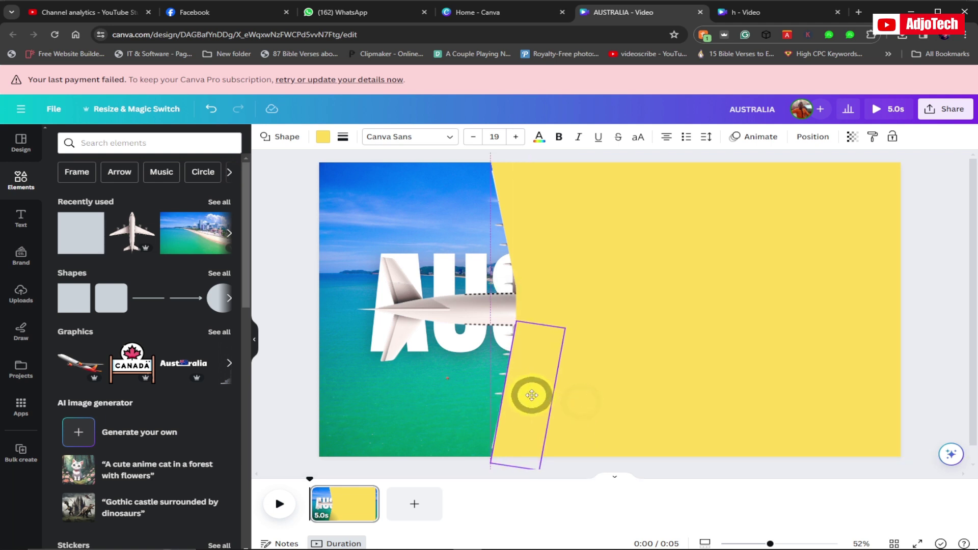
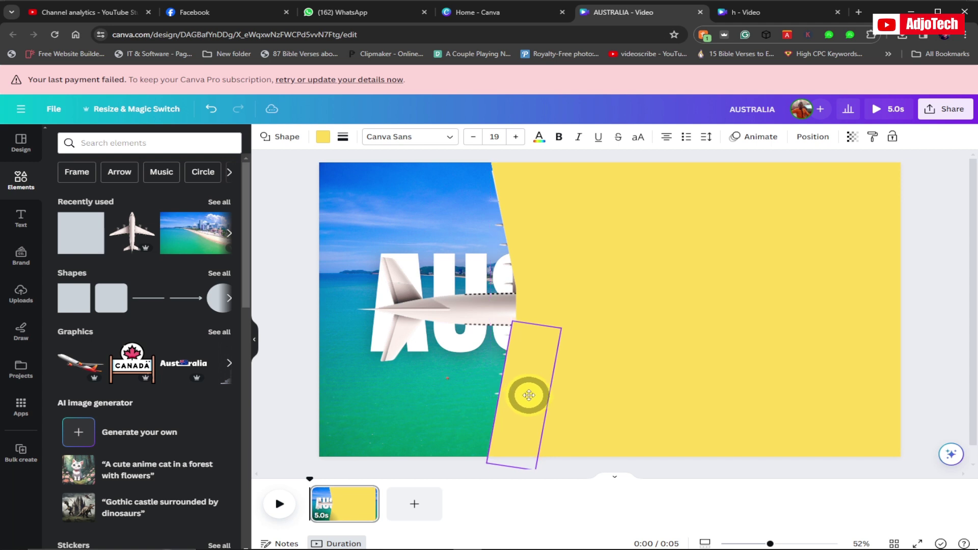
left_click(289, 372)
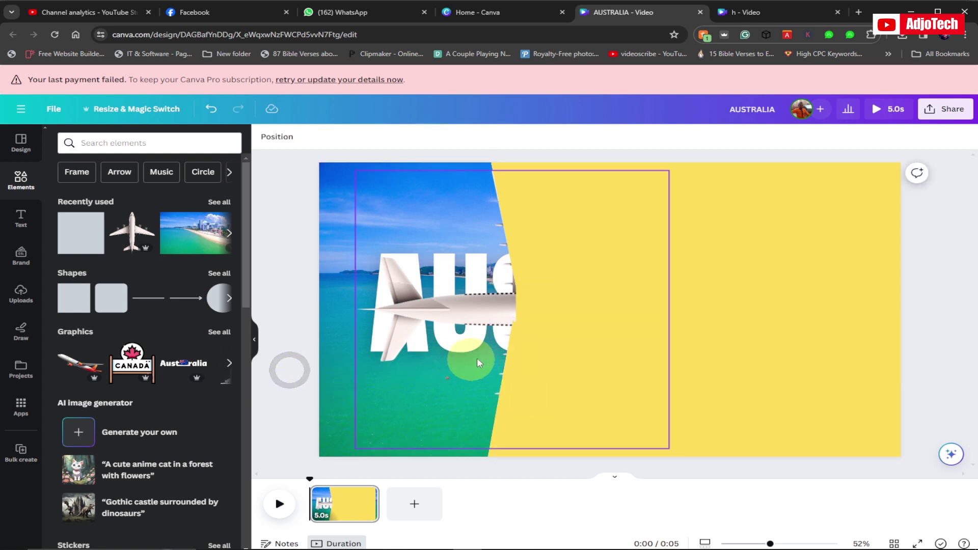
- Fine-tune the position and tilt of the two slanted yellow strips so they follow the airplane's wing edges
left_click(517, 356)
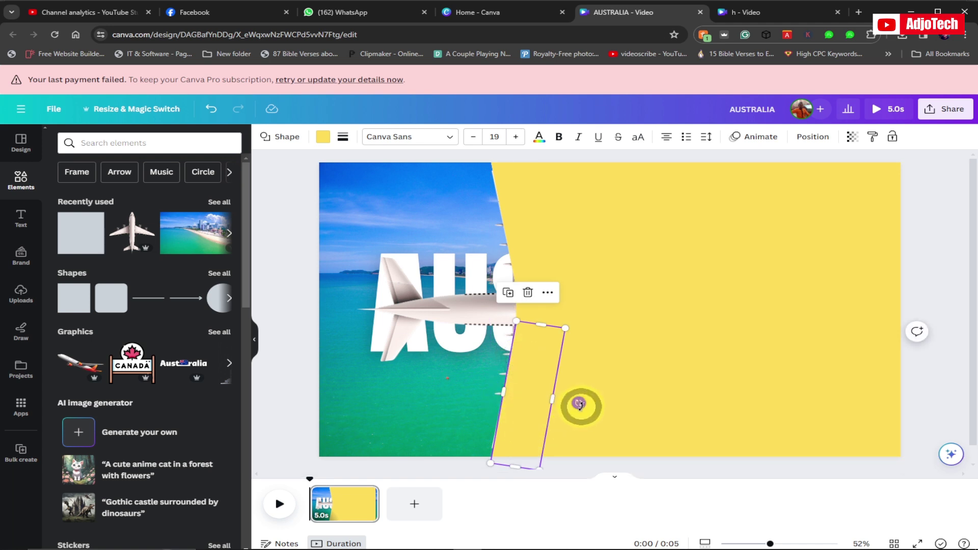
left_click_drag(555, 346, 506, 172)
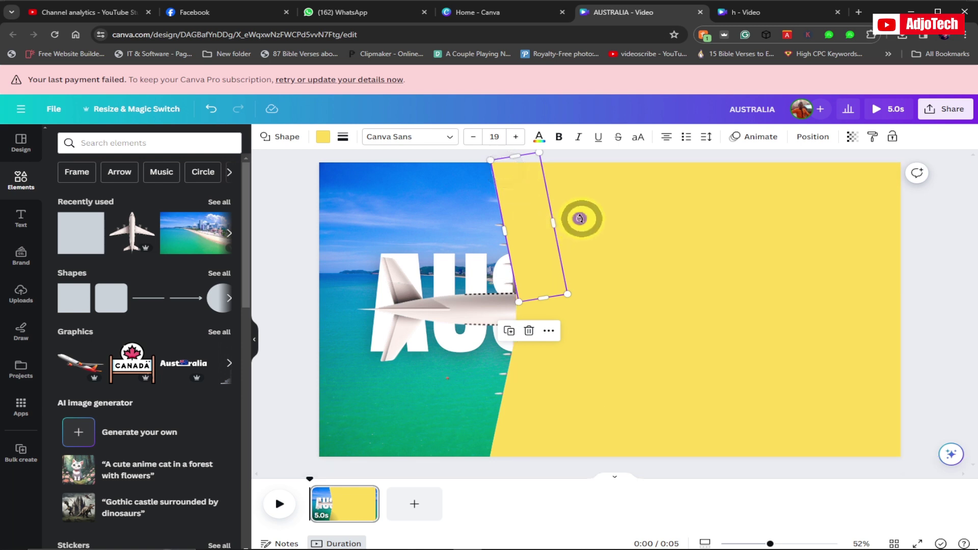
left_click_drag(580, 218, 579, 216)
left_click(293, 263)
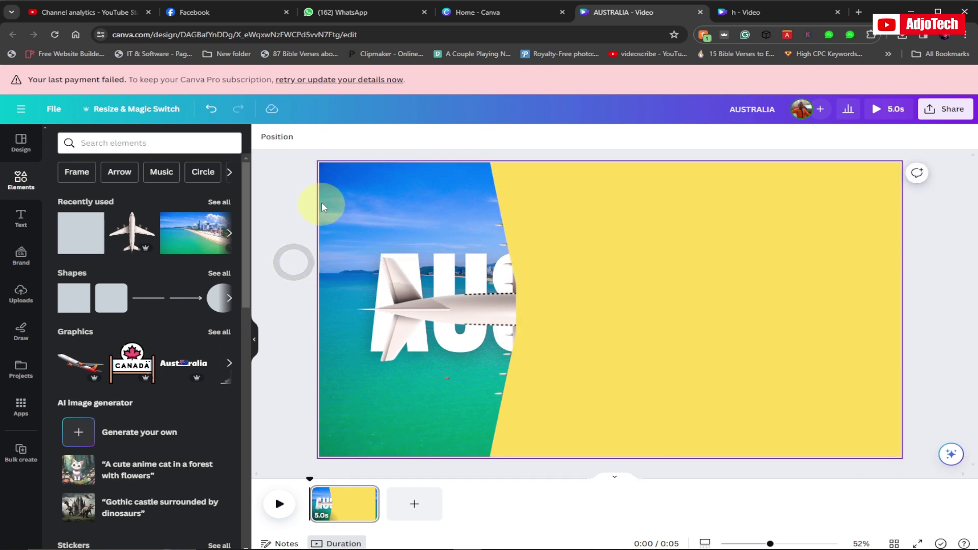
- Bring the airplane to the front so it sits above the yellow shapes
left_click_drag(293, 162, 899, 468)
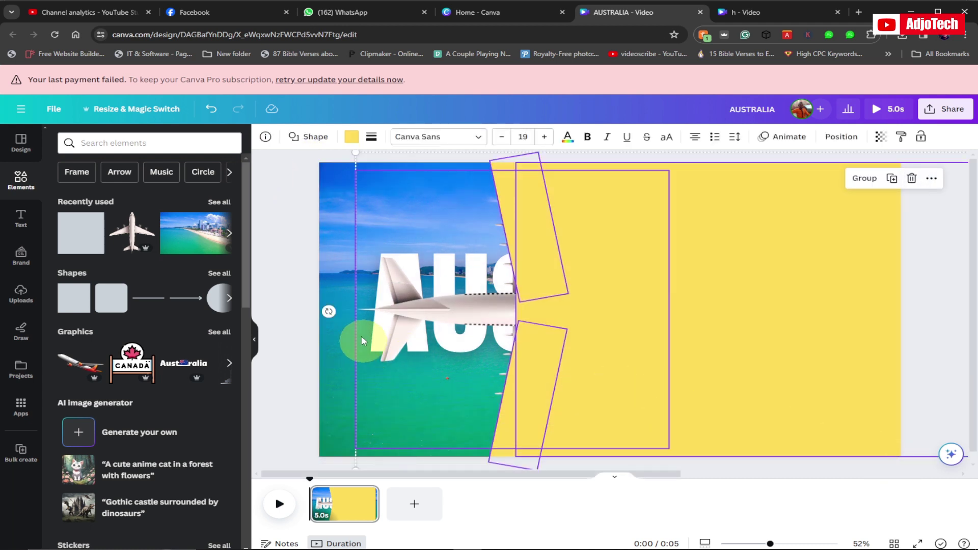
left_click(270, 273)
left_click(473, 316)
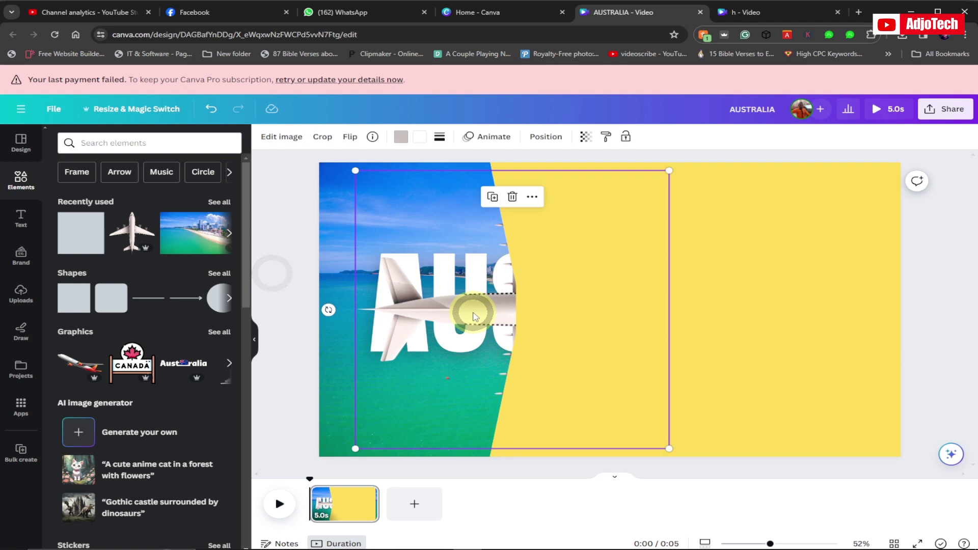
right_click(463, 315)
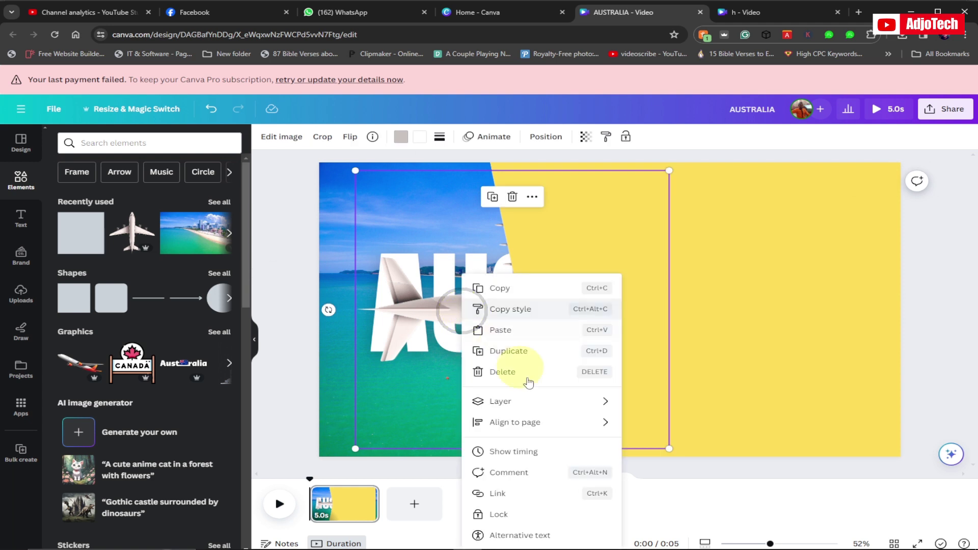
mouse_move(598, 408)
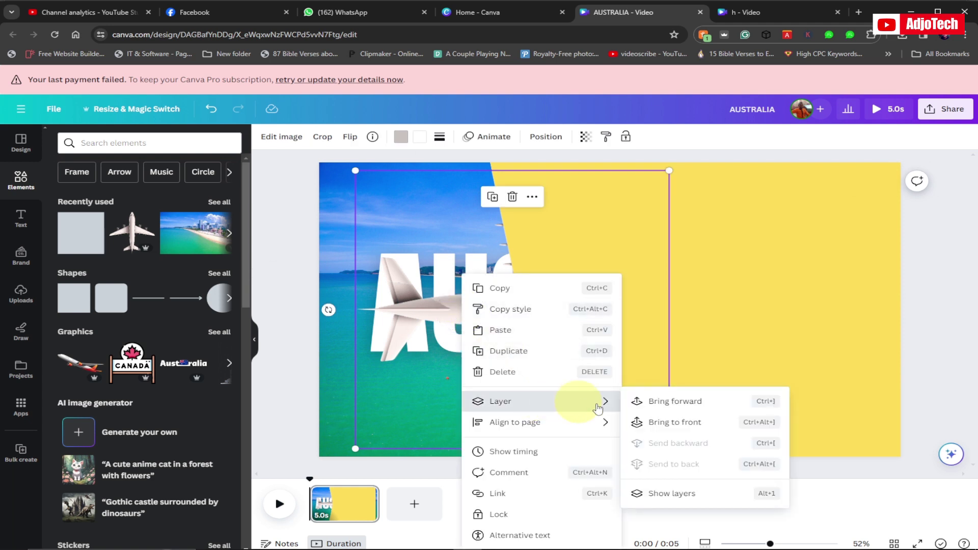
left_click(673, 427)
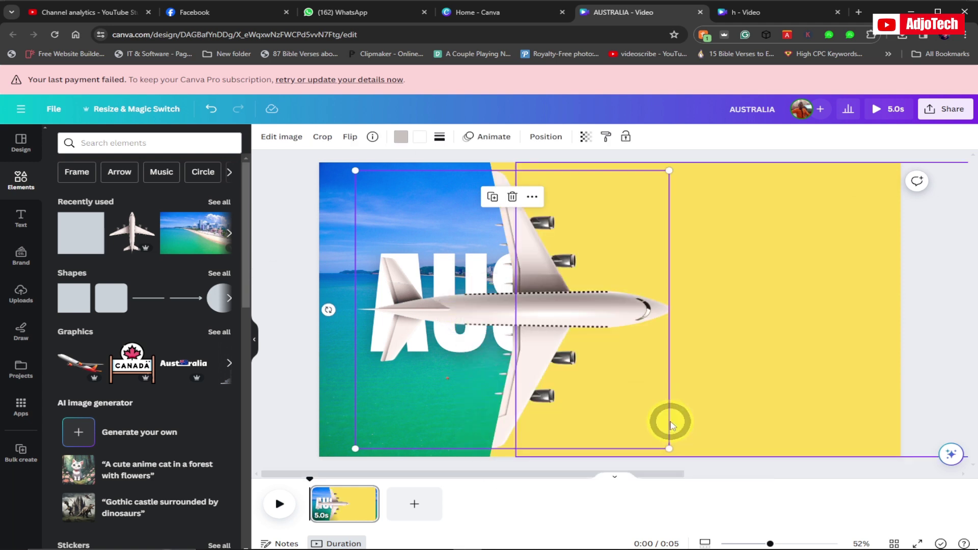
- Group the airplane with all the yellow shapes and shift the group left until yellow covers the whole page
left_click(288, 268)
left_click_drag(297, 176, 923, 469)
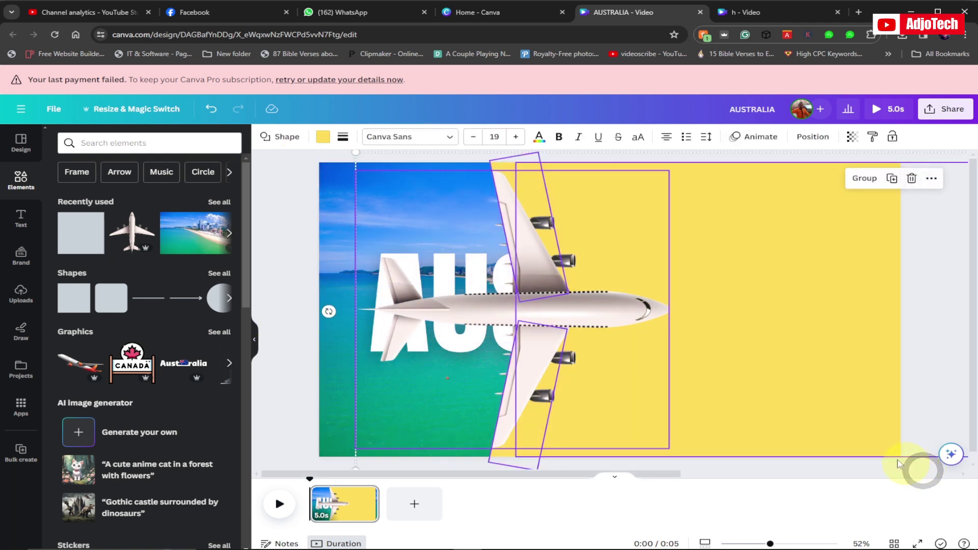
left_click(865, 179)
left_click_drag(783, 297, 543, 290)
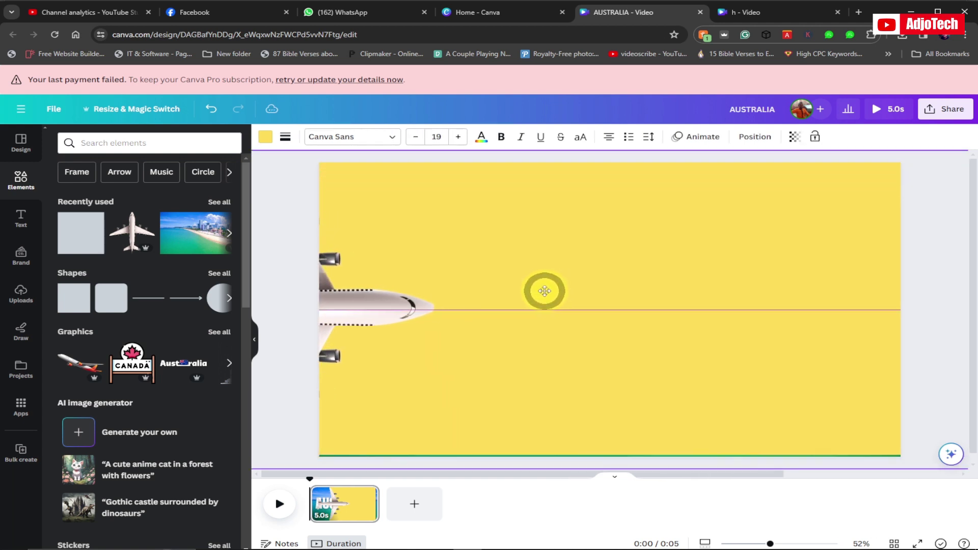
left_click_drag(716, 291, 626, 294)
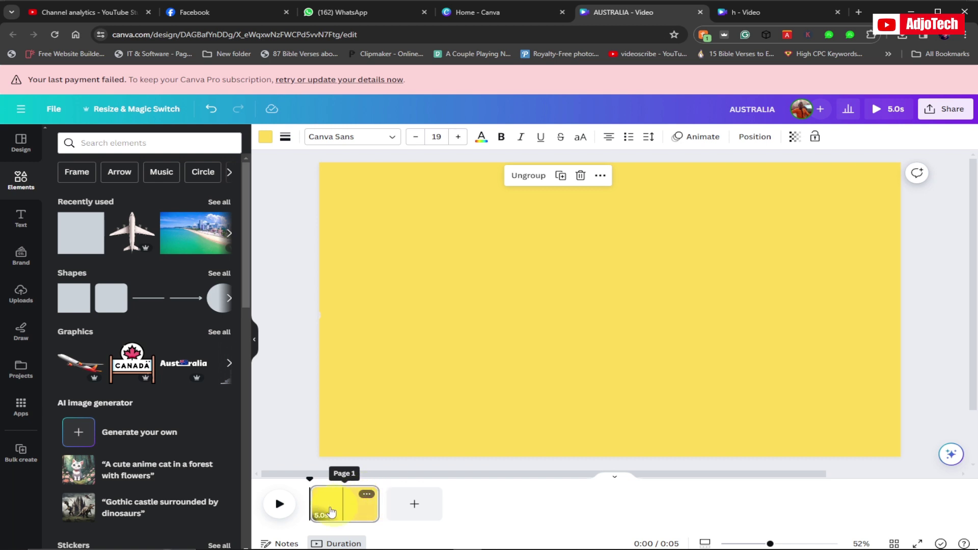
- Duplicate the all-yellow page and move the playhead back to the middle of the first page
left_click(367, 495)
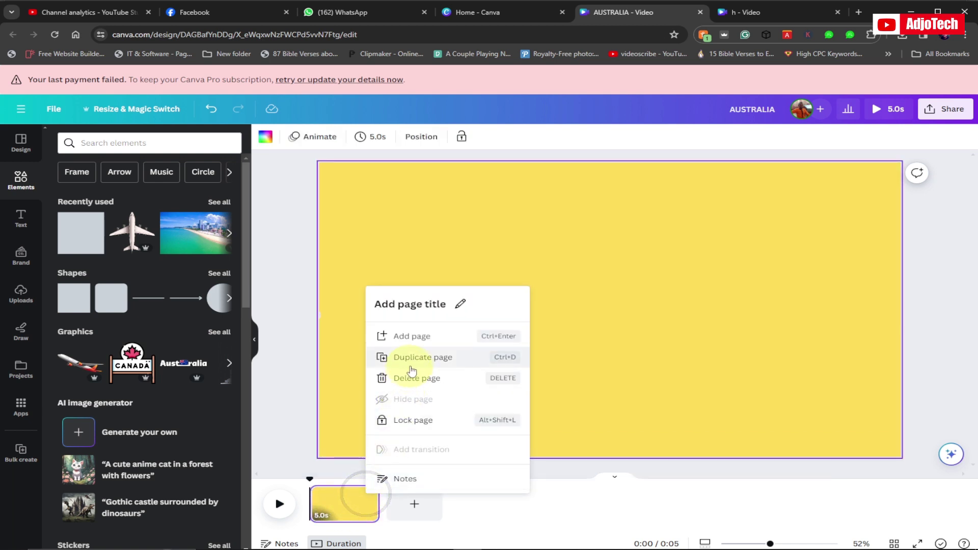
left_click(416, 358)
left_click_drag(390, 485, 345, 484)
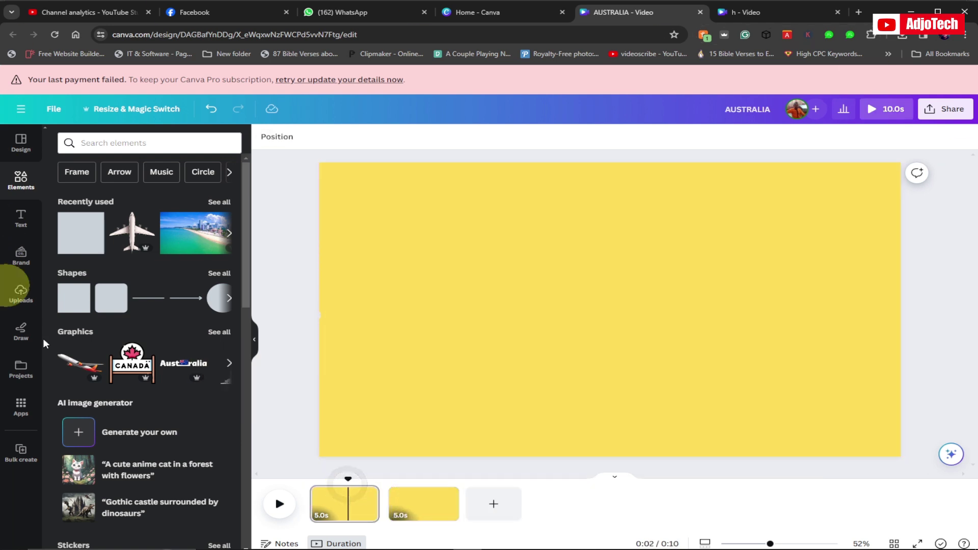
- Add a heading reading "Travel" to the first page
left_click(21, 221)
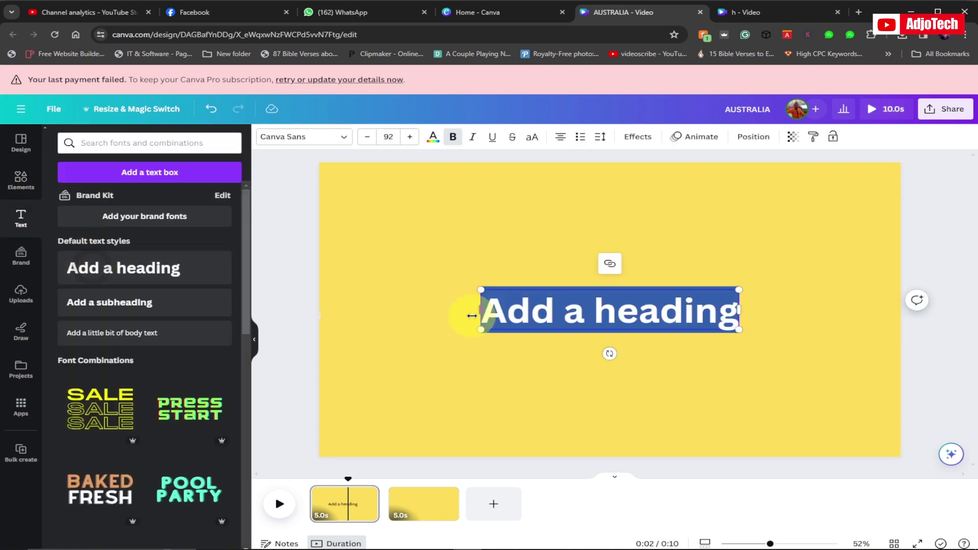
type("tRA")
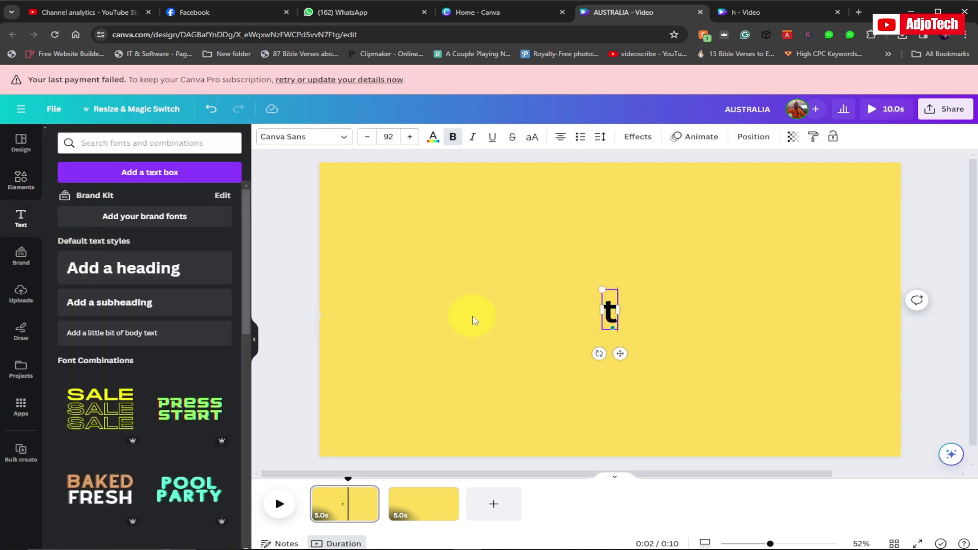
key("BackSpace")
key("BackSpace")
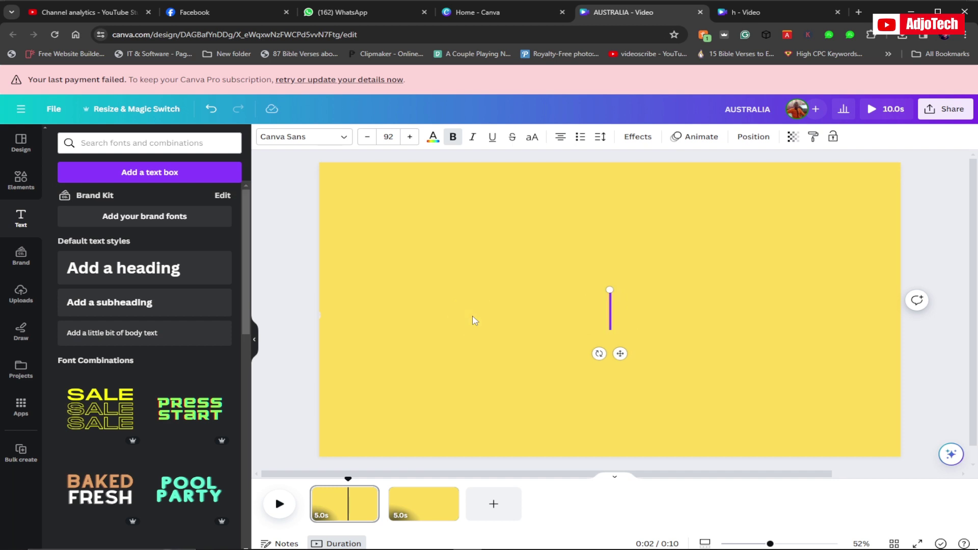
type("ravel")
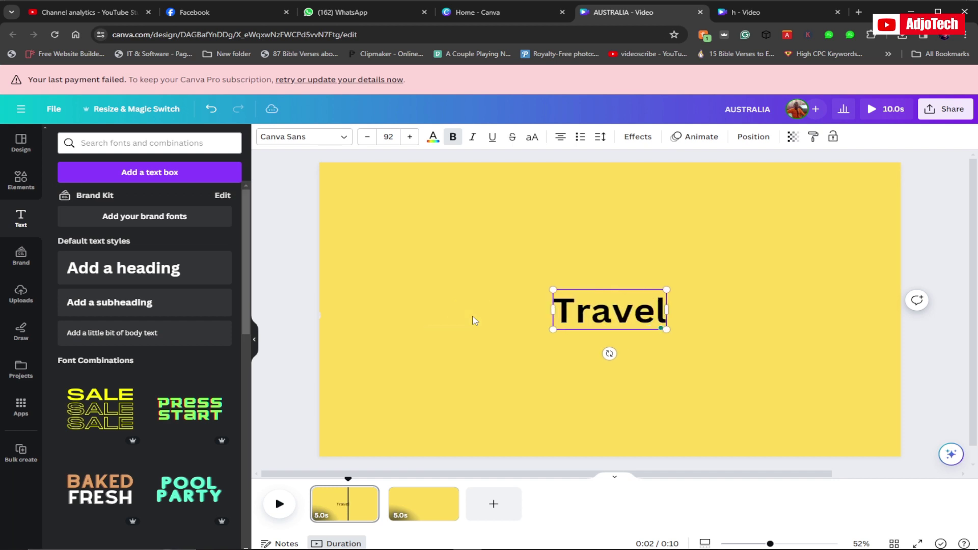
- Enlarge the "Travel" heading to font size 291 and place it around the middle of the page
left_click_drag(553, 289, 345, 232)
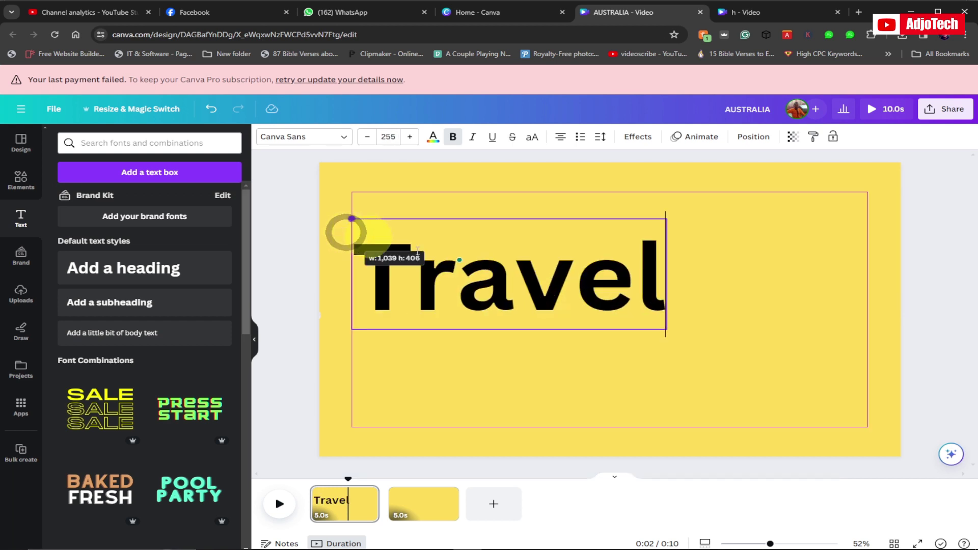
left_click_drag(667, 331, 712, 343)
left_click_drag(398, 284, 528, 302)
left_click(356, 261)
left_click(469, 284)
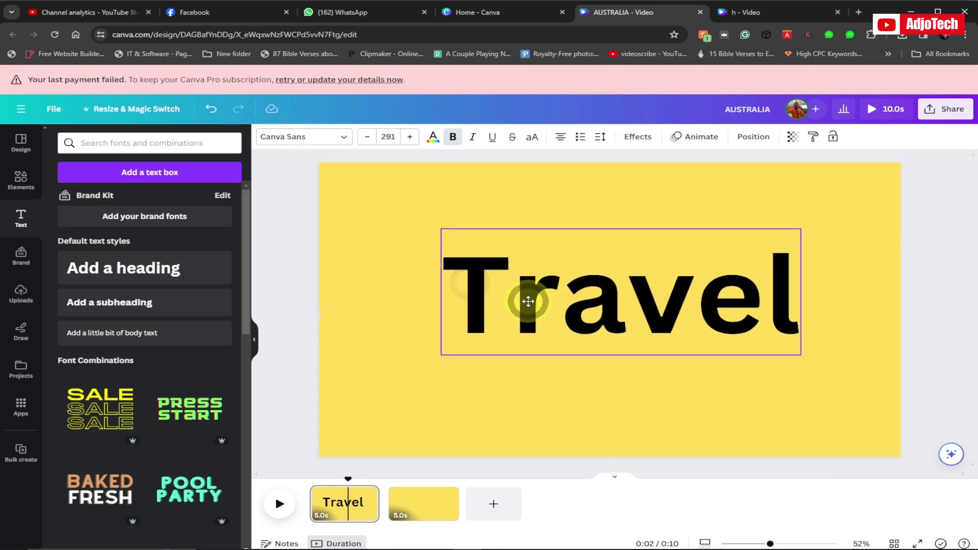
- Apply the Baseline animation to "Travel" and shorten its timing to the first half of the page
left_click(698, 142)
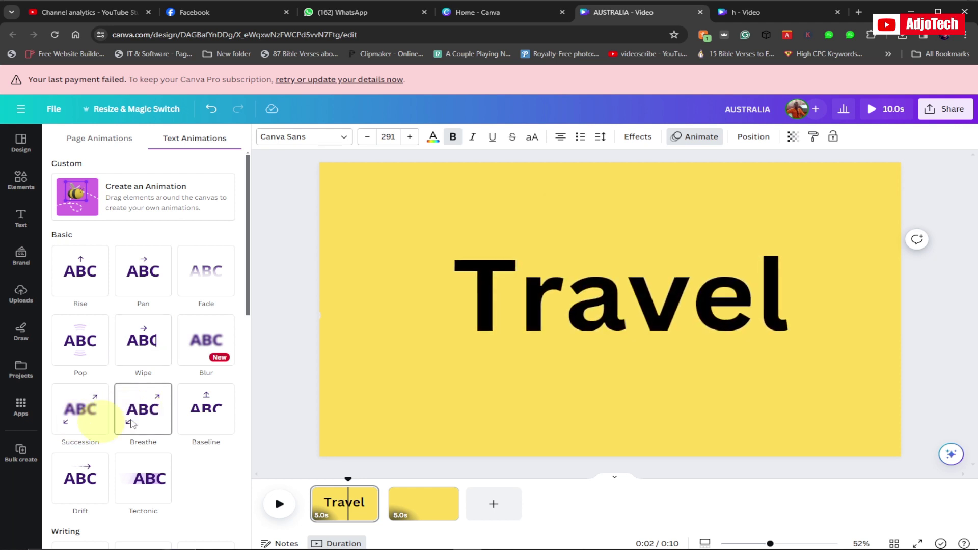
left_click(197, 417)
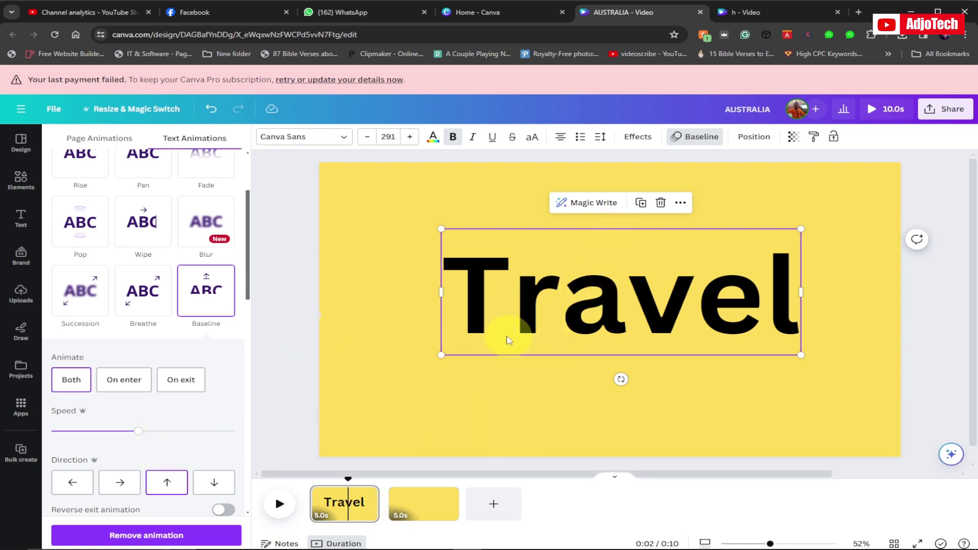
right_click(525, 304)
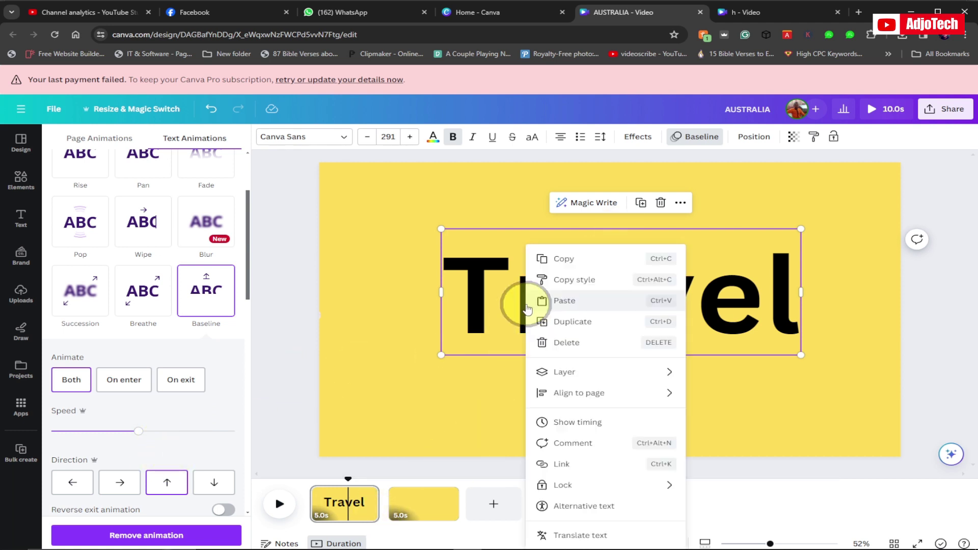
left_click(582, 428)
left_click_drag(377, 486, 305, 475)
left_click(280, 500)
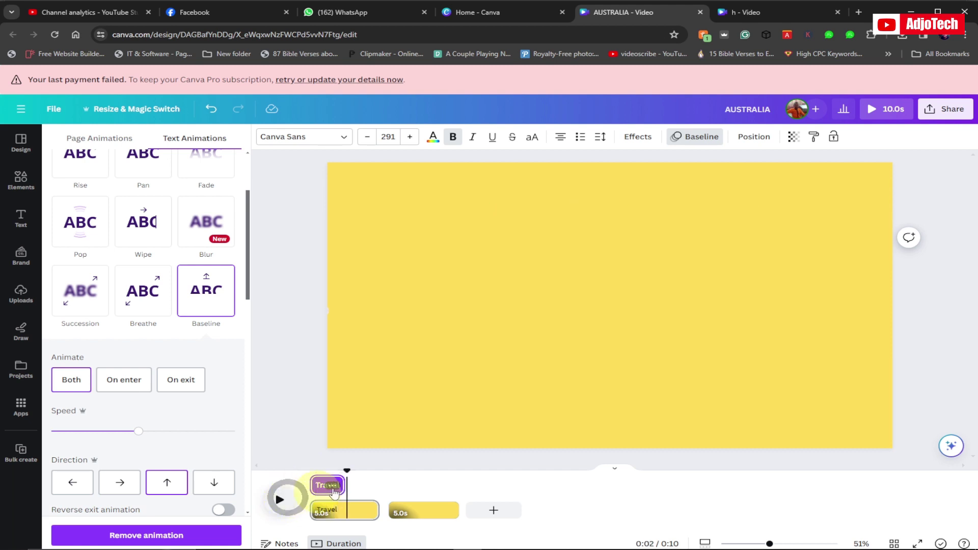
- Duplicate the "Travel" heading, move the copy below it and change its text to "To"
left_click(590, 282)
left_click(641, 202)
left_click_drag(586, 299, 590, 375)
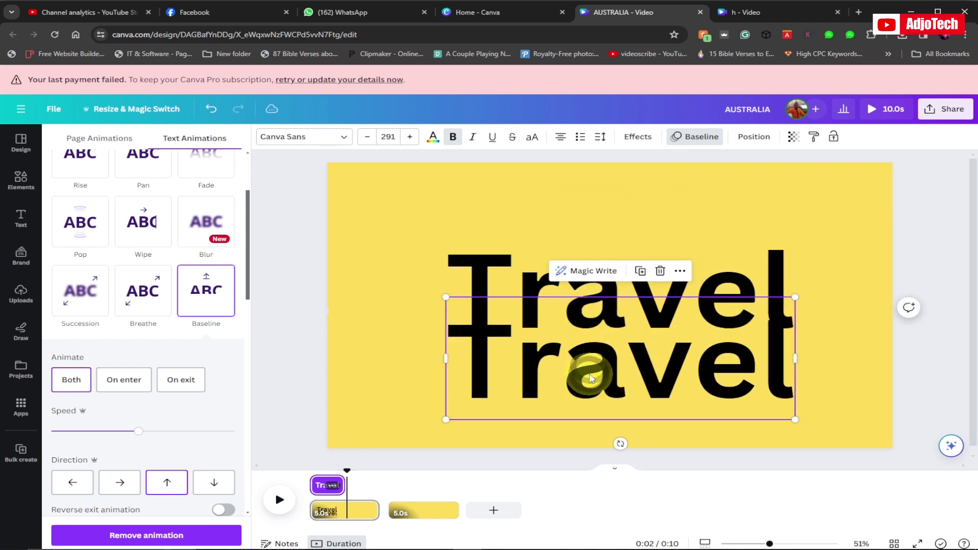
double_click(591, 375)
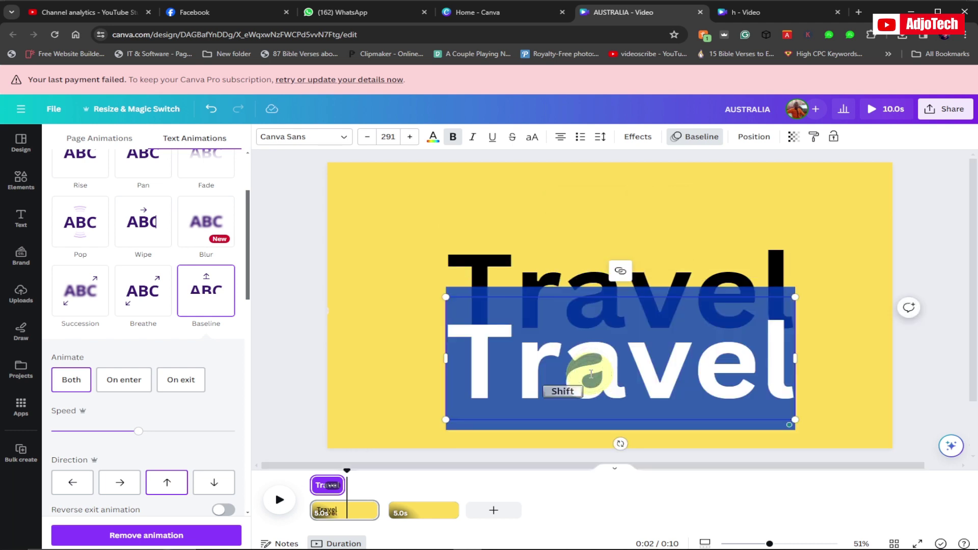
type("To")
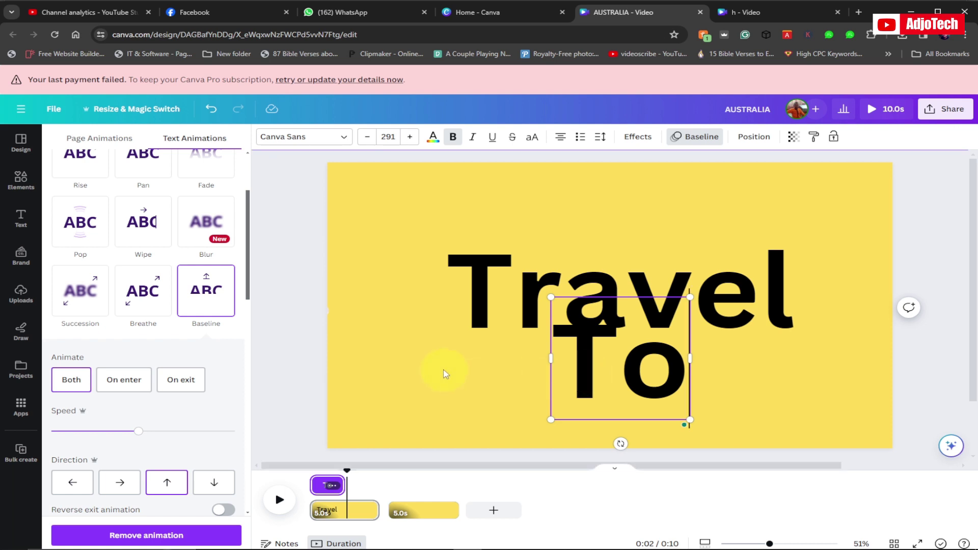
left_click(274, 368)
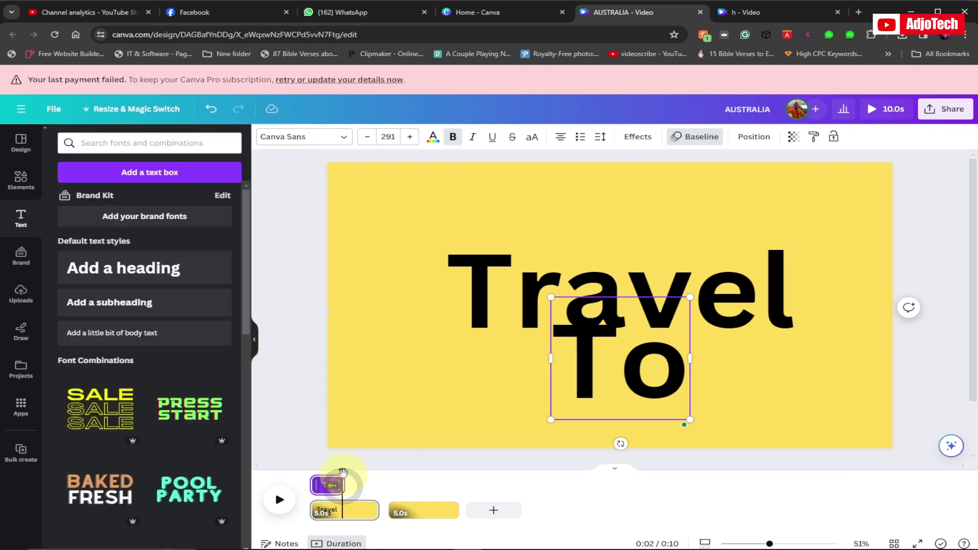
- Move the timing of "To" to the second half of the page, starting where "Travel" ends
left_click_drag(343, 472, 345, 474)
left_click(625, 331)
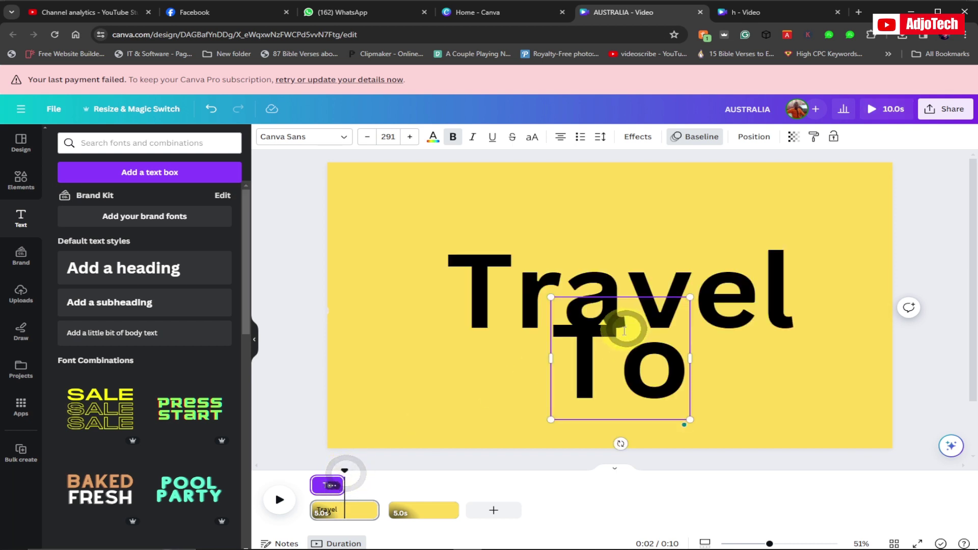
mouse_move(339, 488)
left_mouse_down()
mouse_move(369, 487)
mouse_move(345, 487)
left_mouse_up()
left_click(314, 493)
- Move "To" up to the same height as "Travel" and preview it in the page's second half
left_click(475, 285)
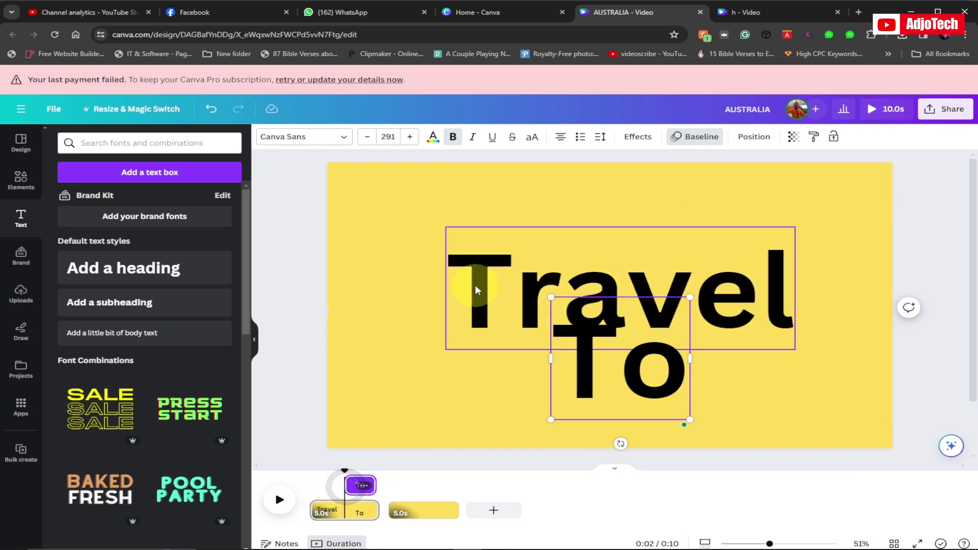
left_click(581, 380)
left_click_drag(581, 380, 589, 313)
mouse_move(344, 471)
left_mouse_down()
mouse_move(306, 465)
mouse_move(376, 466)
mouse_move(308, 465)
mouse_move(363, 471)
left_mouse_up()
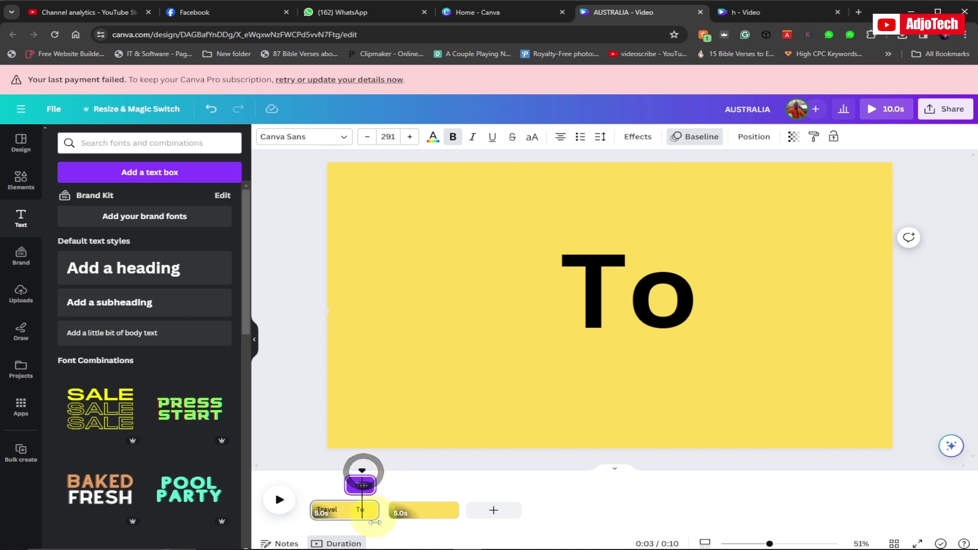
- Add a Match & Move transition between the two pages with a duration of 2.5 seconds
mouse_move(387, 519)
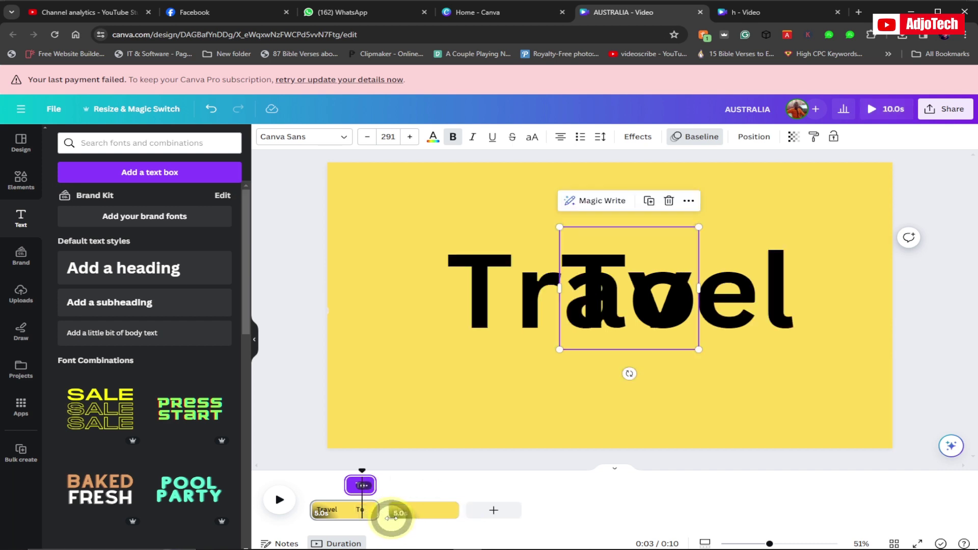
left_click(390, 521)
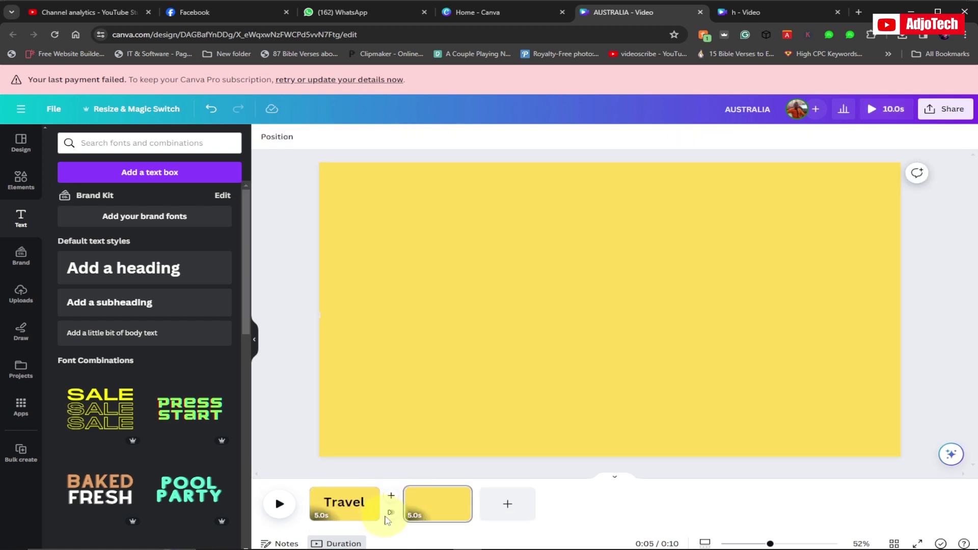
left_click(391, 513)
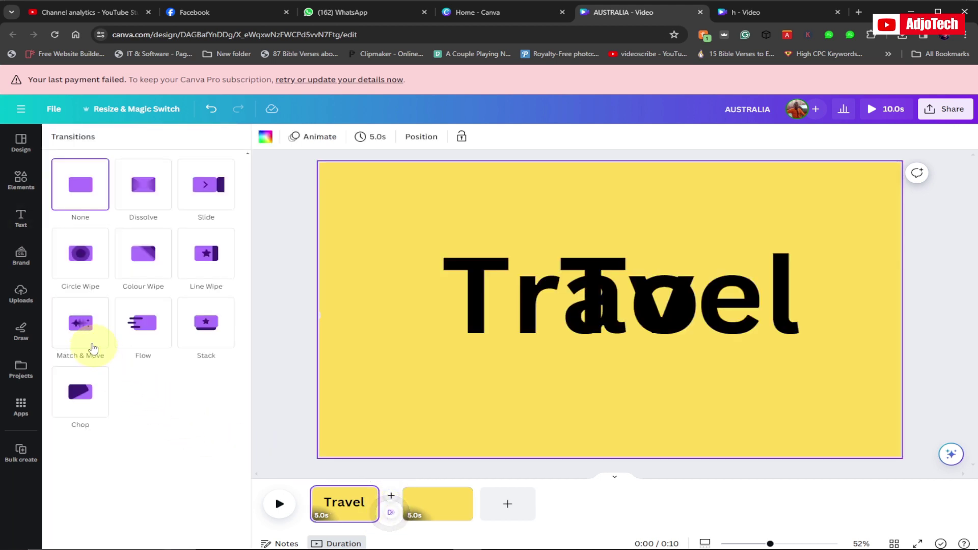
left_click(82, 330)
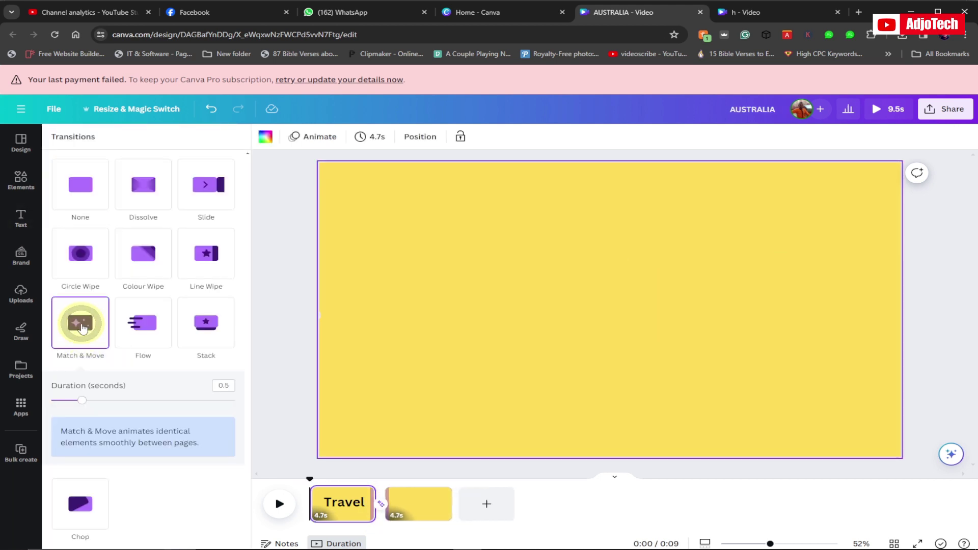
left_click_drag(81, 405, 249, 406)
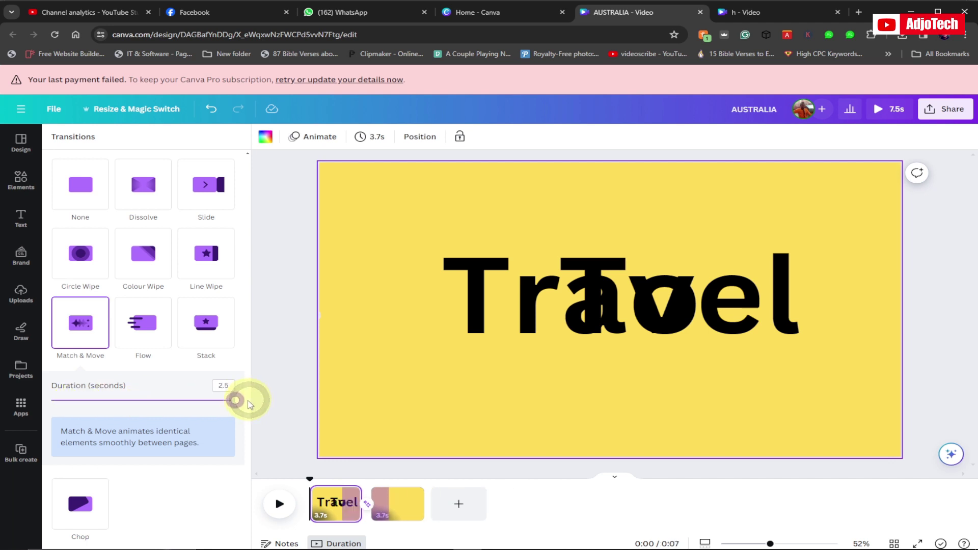
- On the second page, move the grouped airplane and yellow shapes fully off the right side of AUSTRALIA and preview the video from the start
left_click(405, 507)
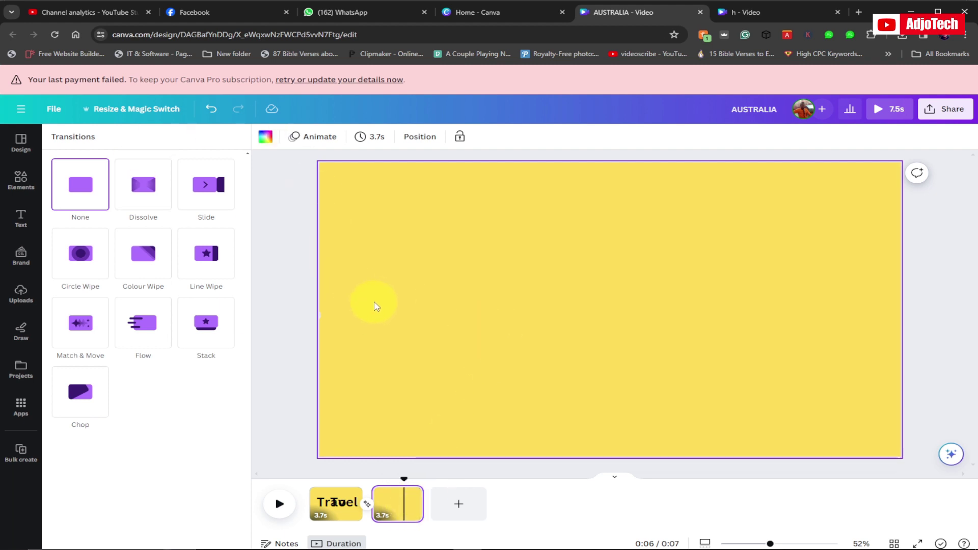
key("t")
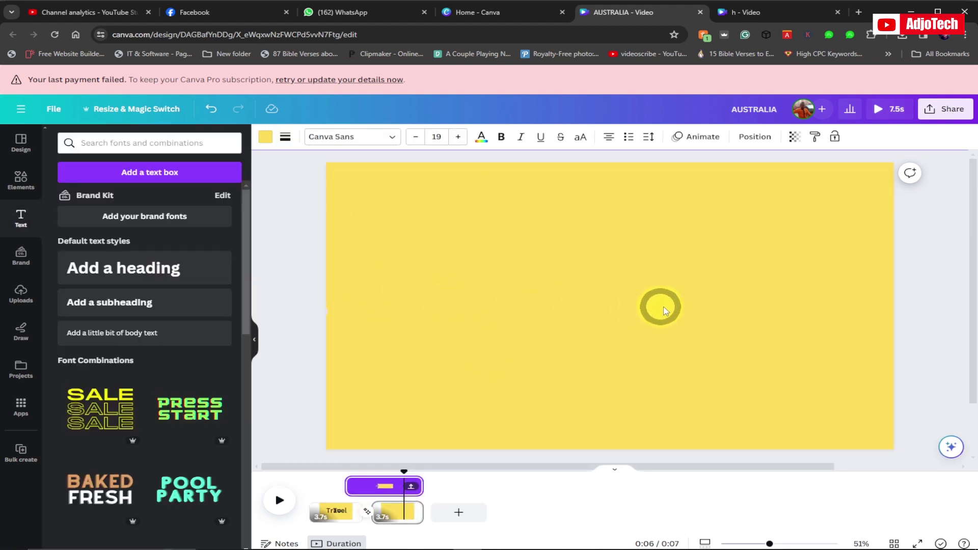
left_click(664, 309)
left_click(417, 304)
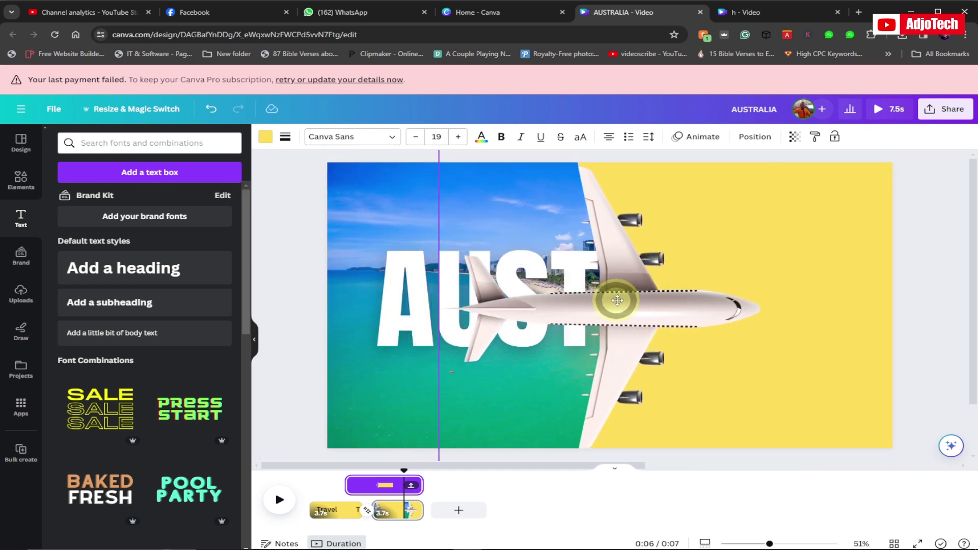
left_click_drag(695, 303, 943, 304)
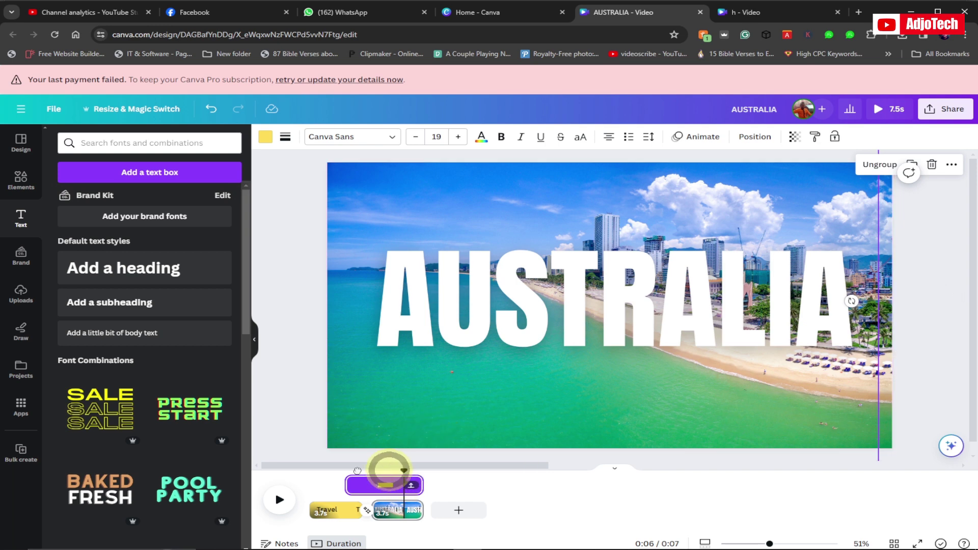
left_click_drag(388, 469, 255, 469)
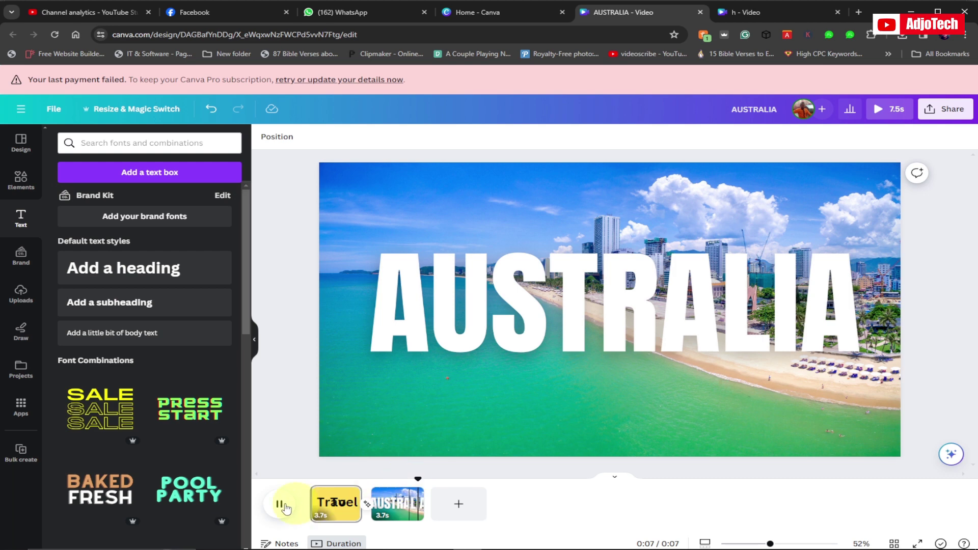
left_click_drag(422, 478, 280, 482)
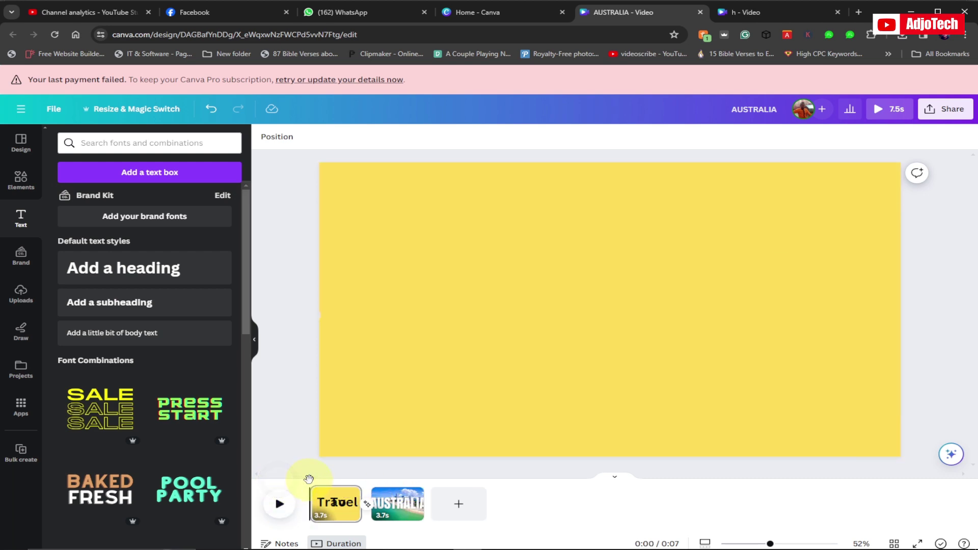
- Add the uploaded mixkit-tech-house-vibes-130 audio track to the video and play it back with the music
left_click(19, 294)
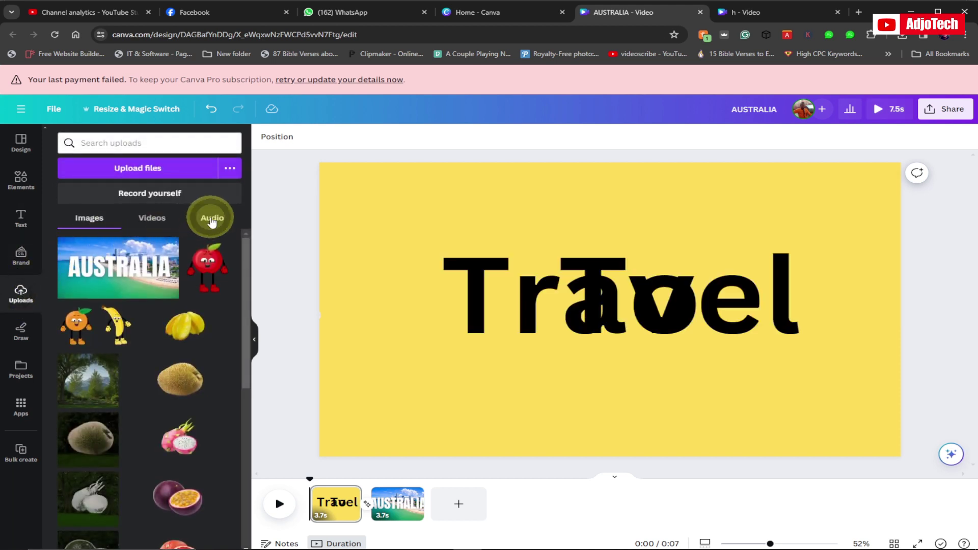
left_click(212, 218)
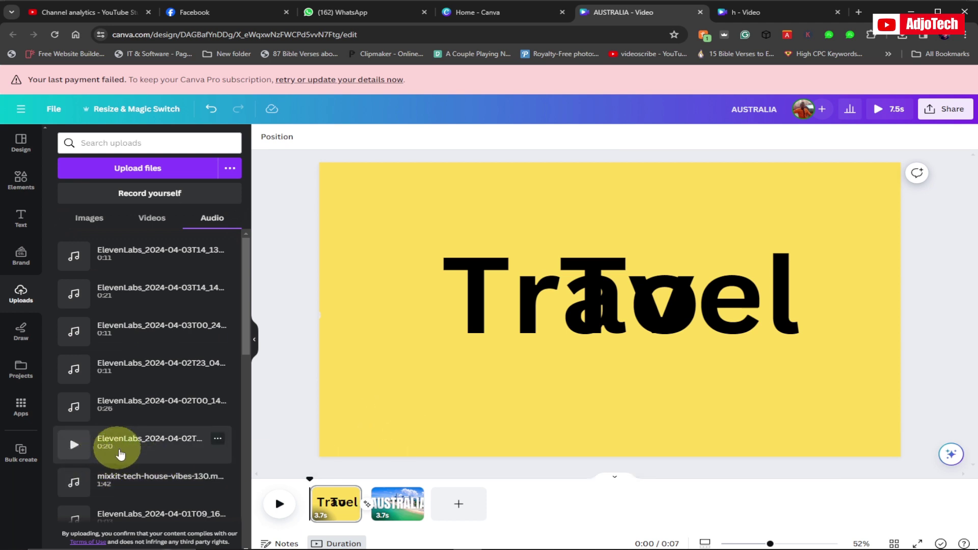
left_click(121, 482)
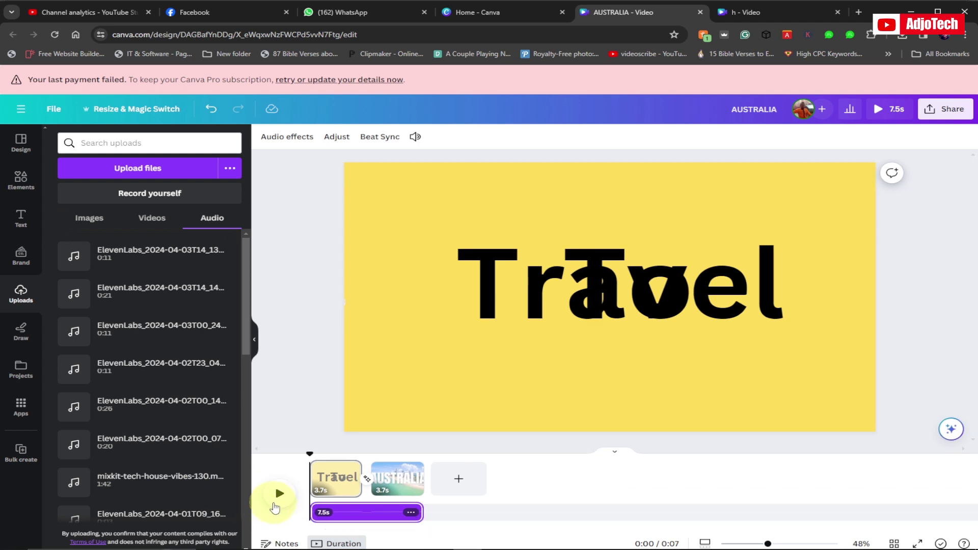
left_click(279, 495)
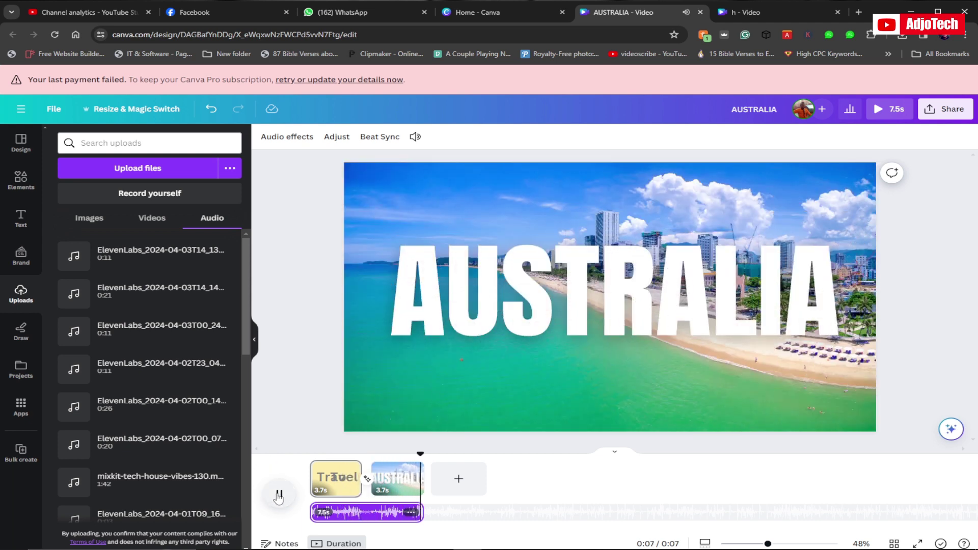
- Check the volume setting of the music track and play the video again
right_click(336, 512)
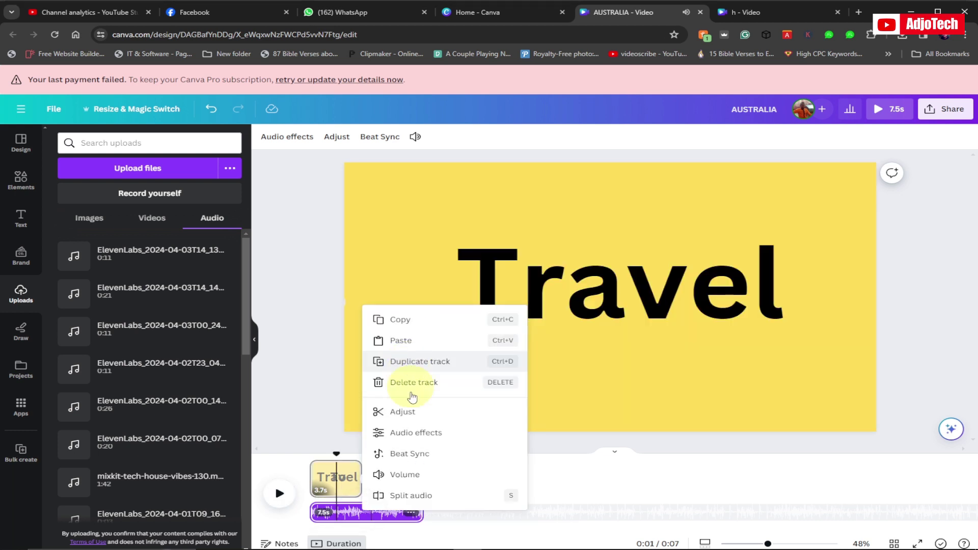
left_click(410, 474)
left_click(458, 187)
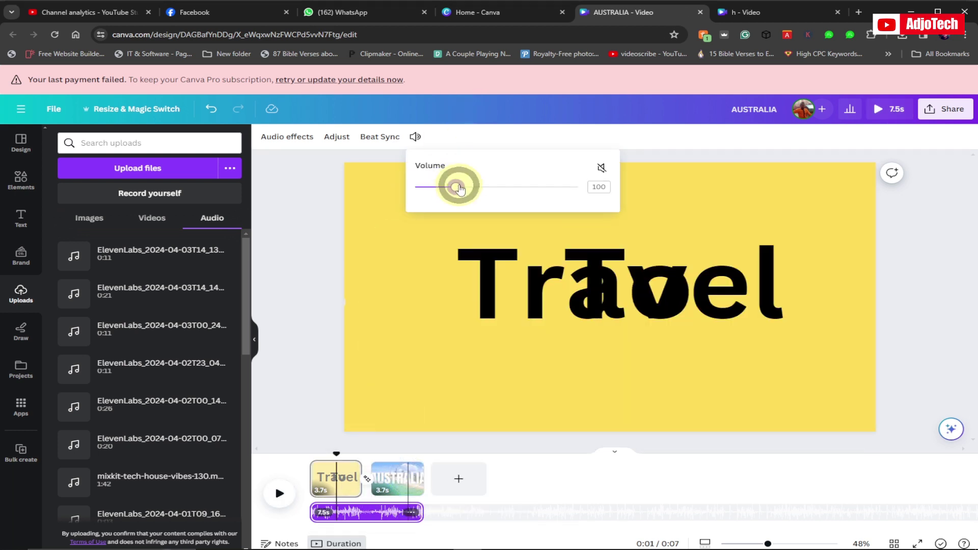
left_click(330, 298)
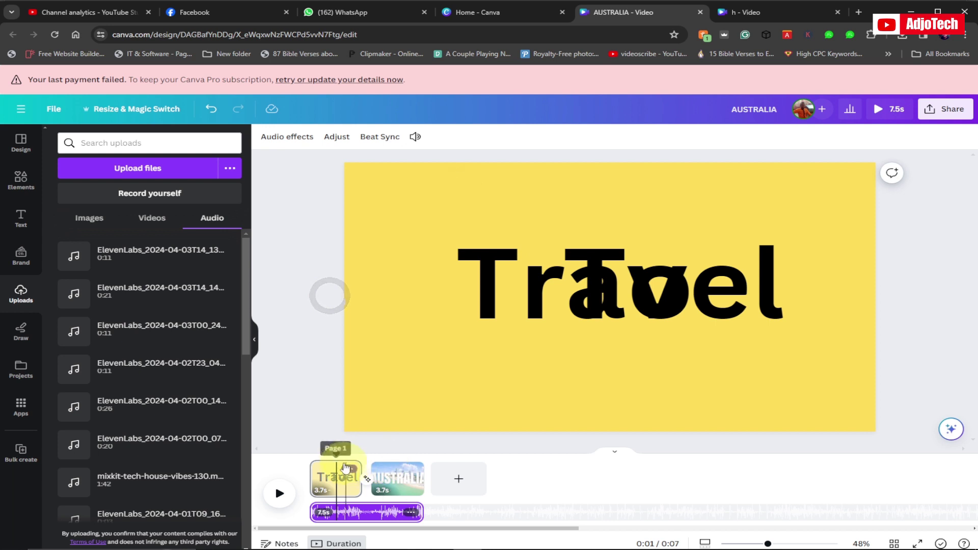
left_click_drag(337, 455, 382, 455)
left_click(279, 493)
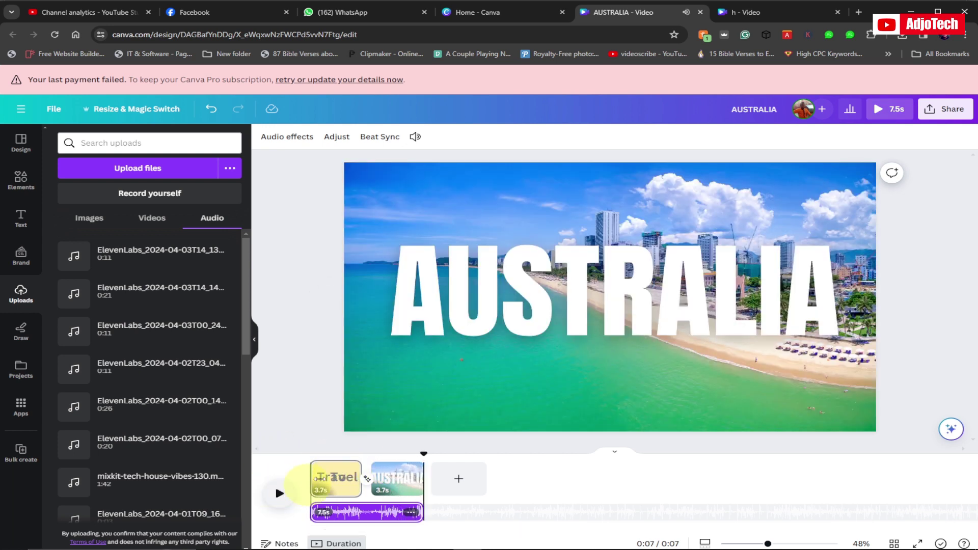
- Download all pages of the design as an MP4 video in 1080p (HD) quality
left_click(946, 114)
left_click(825, 377)
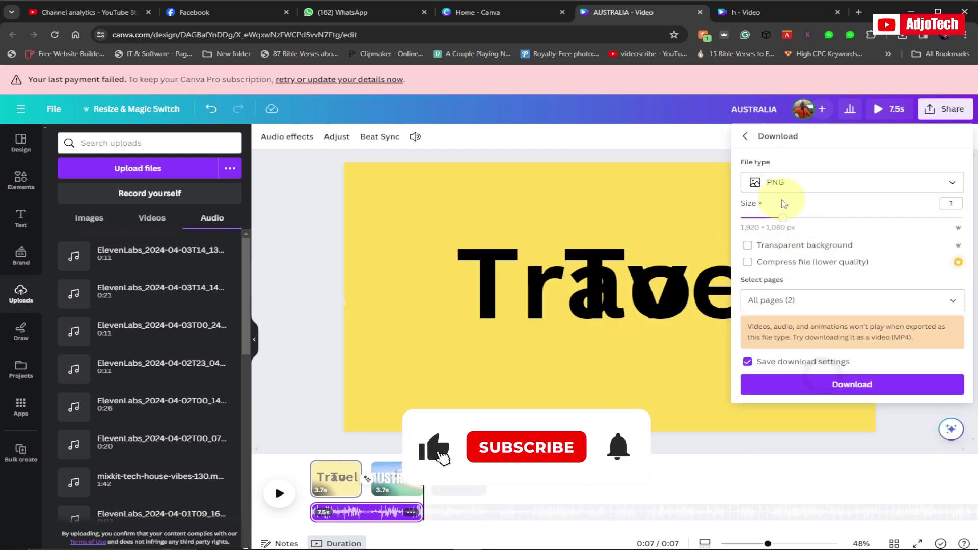
left_click(794, 182)
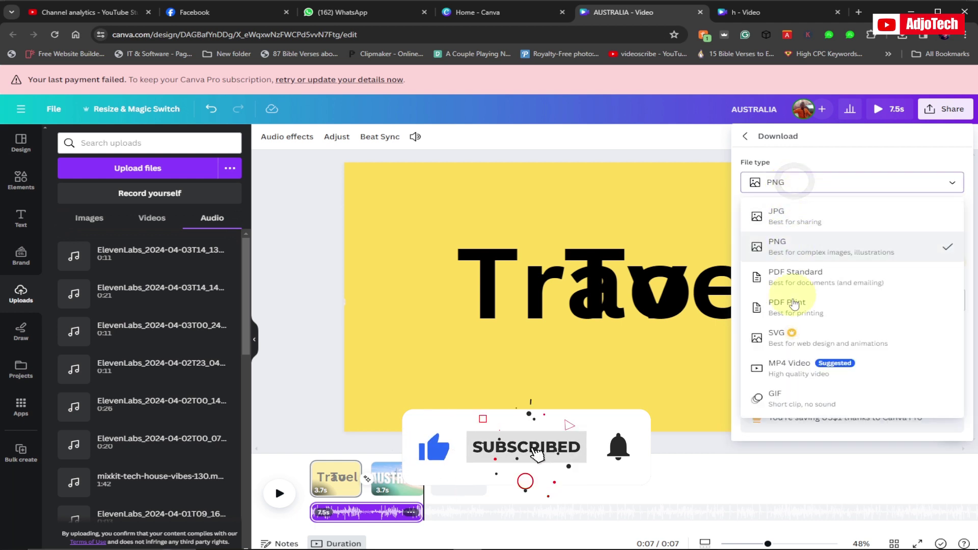
left_click(804, 368)
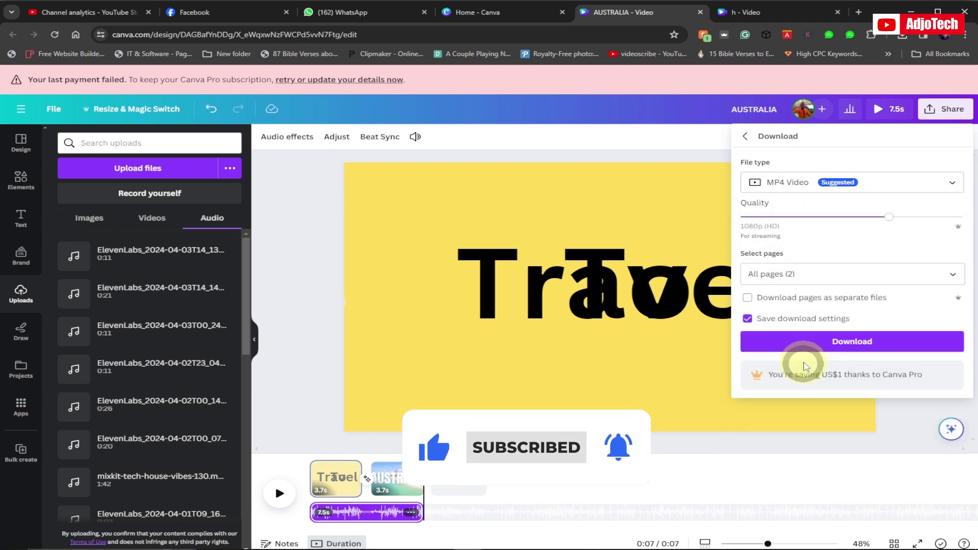
left_click(834, 343)
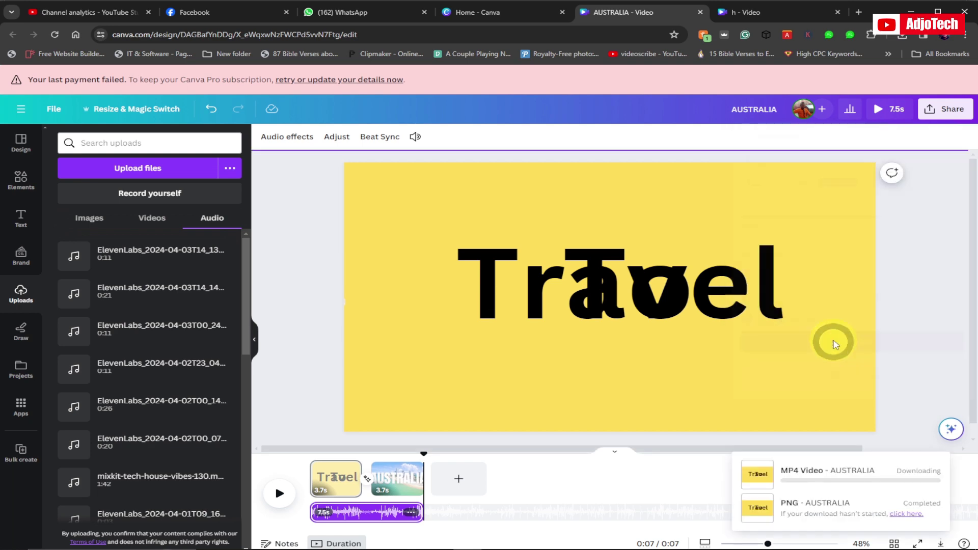